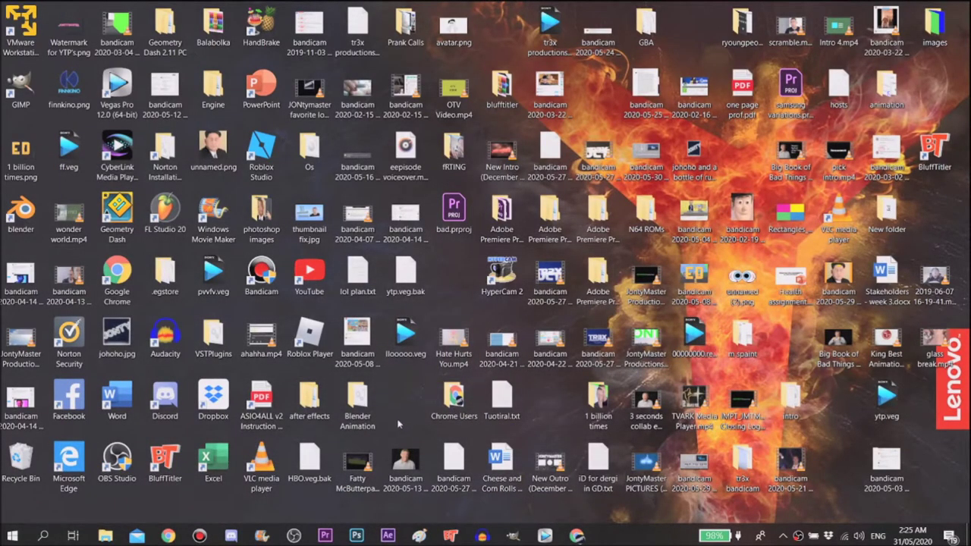
Start a new untitled show and retype its default title as 'EpikLadPresents'.
click(451, 536)
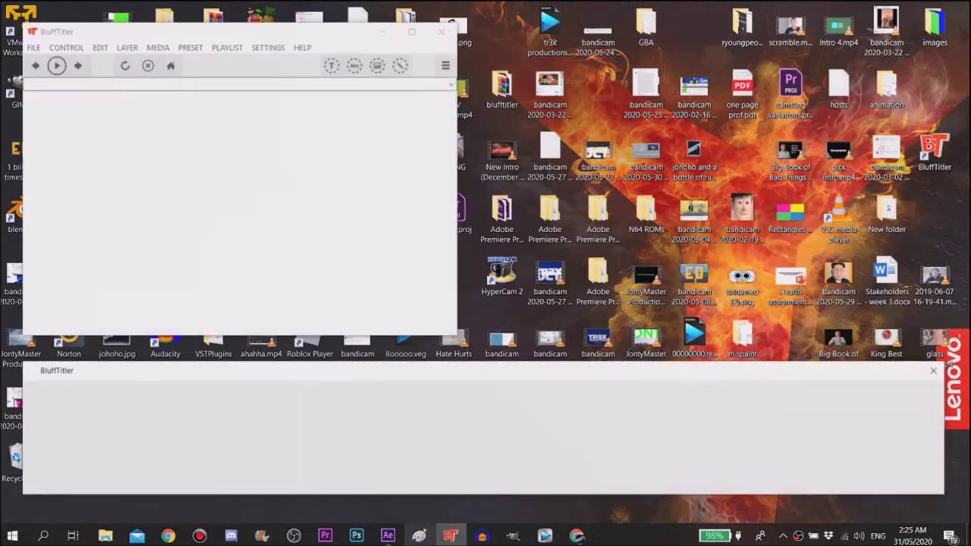
key(ctrl+n)
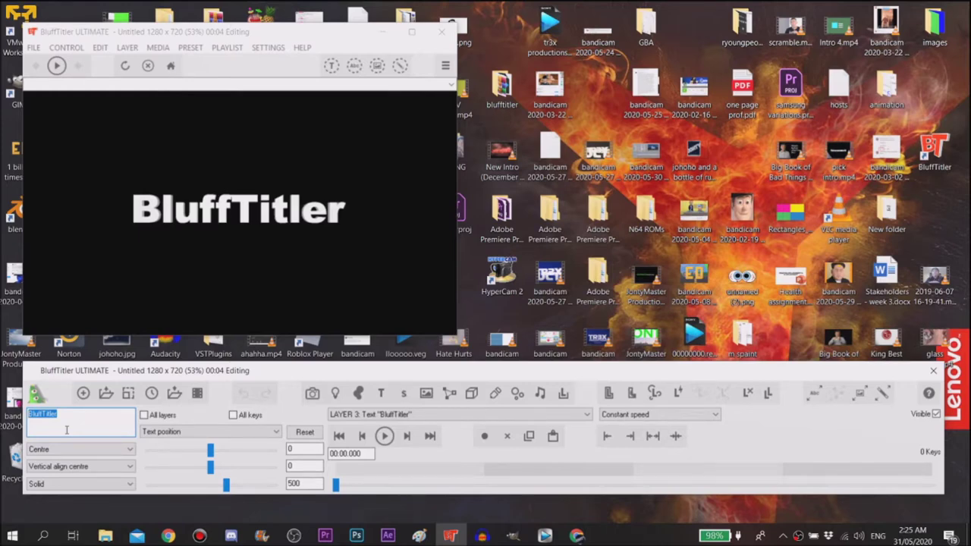
text(ELP)
key(BackSpace)
key(BackSpace)
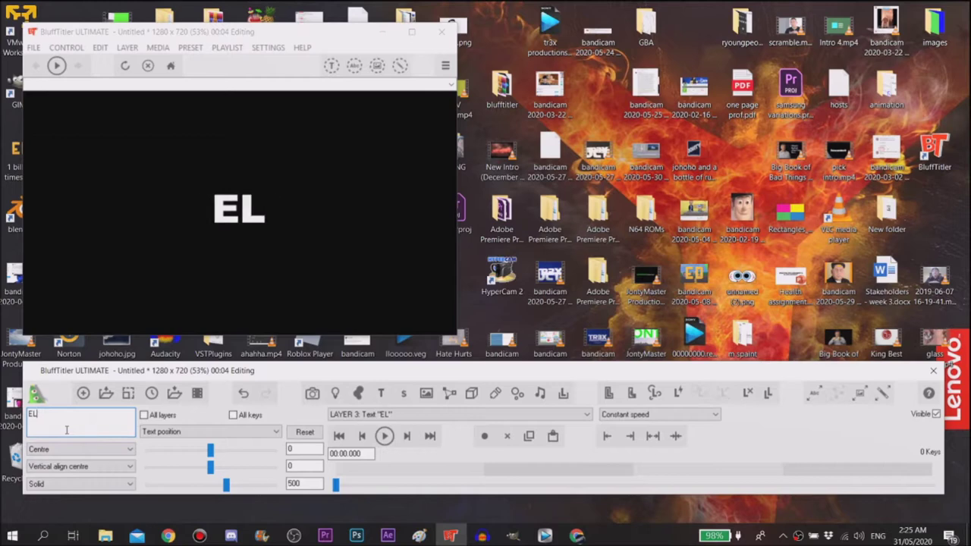
text(pikLad)
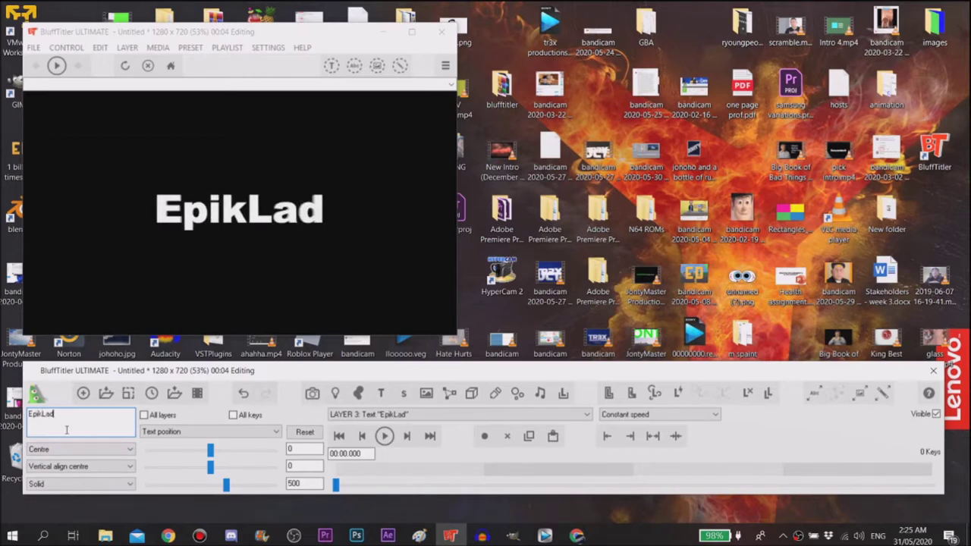
text(Presents)
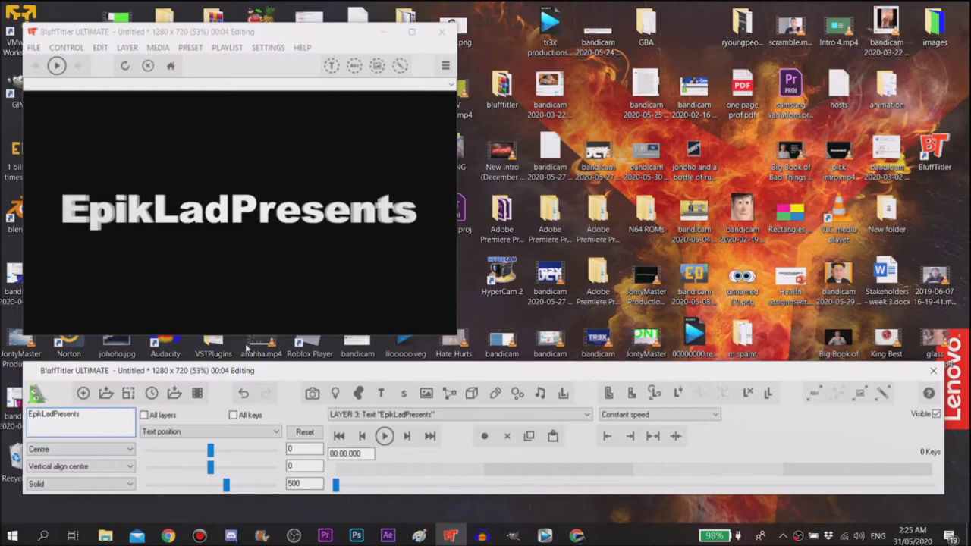
click(814, 392)
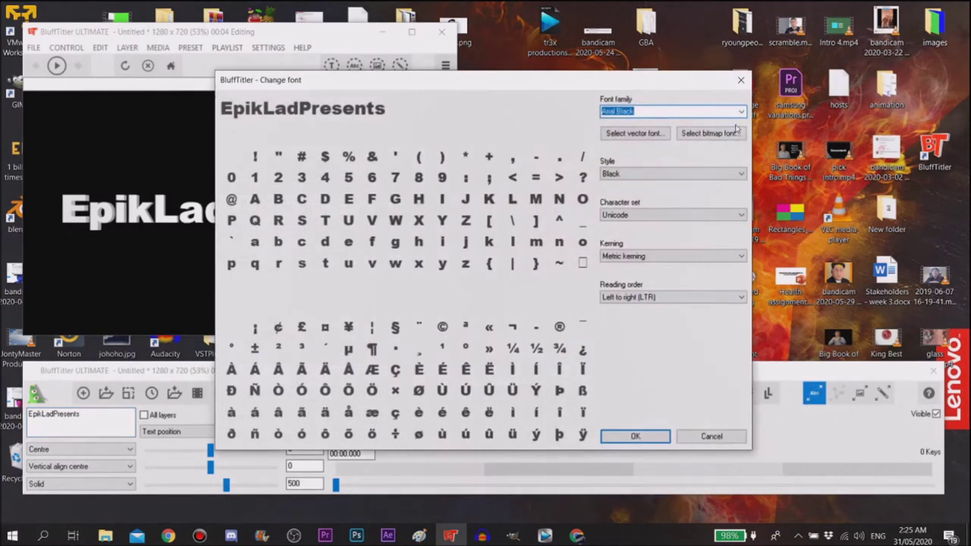
Change the title's font family to Bebas.
click(741, 112)
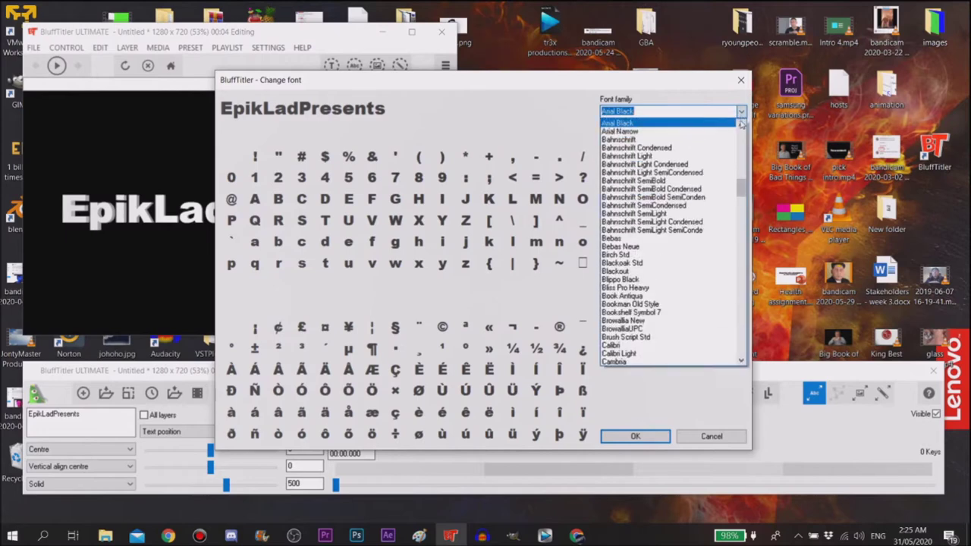
click(679, 240)
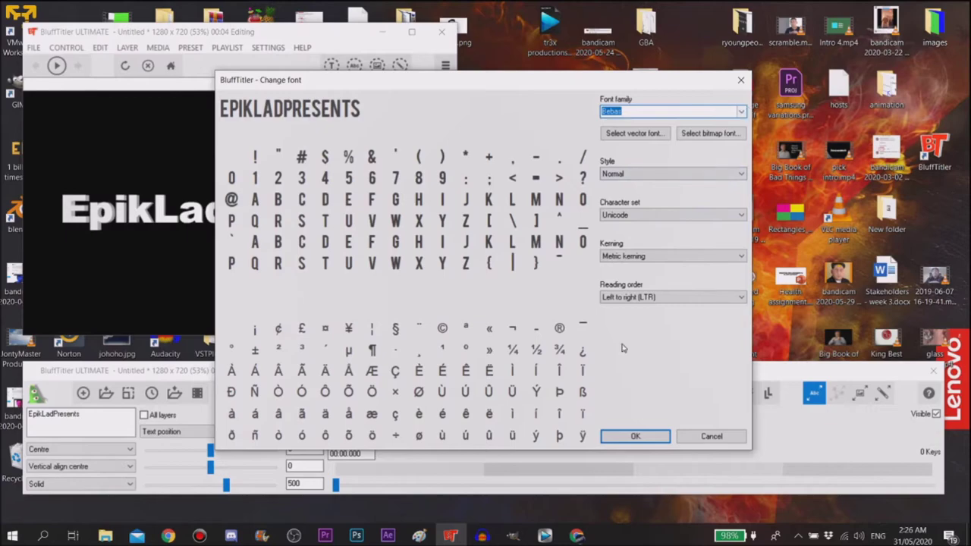
click(635, 436)
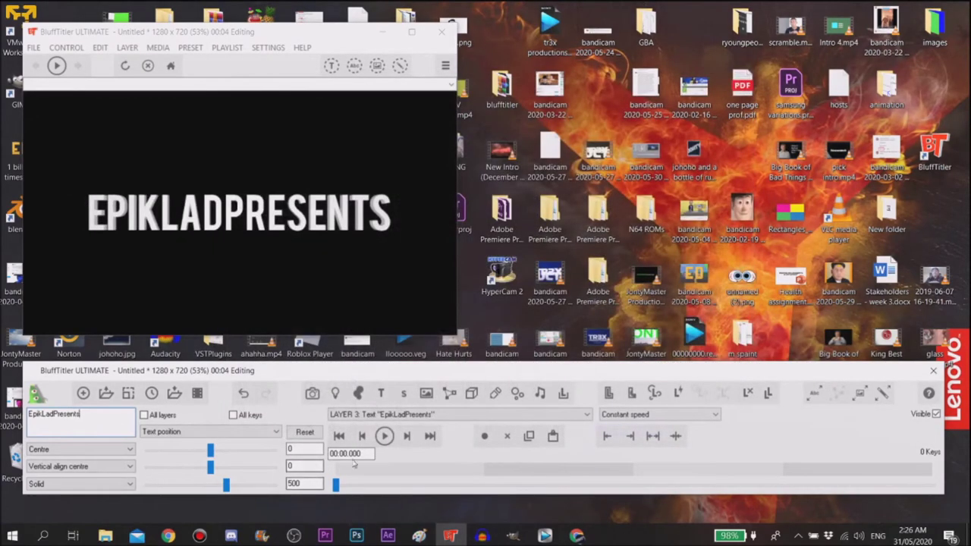
Apply the InsideBorderStraightGold text style preset to the title.
click(610, 392)
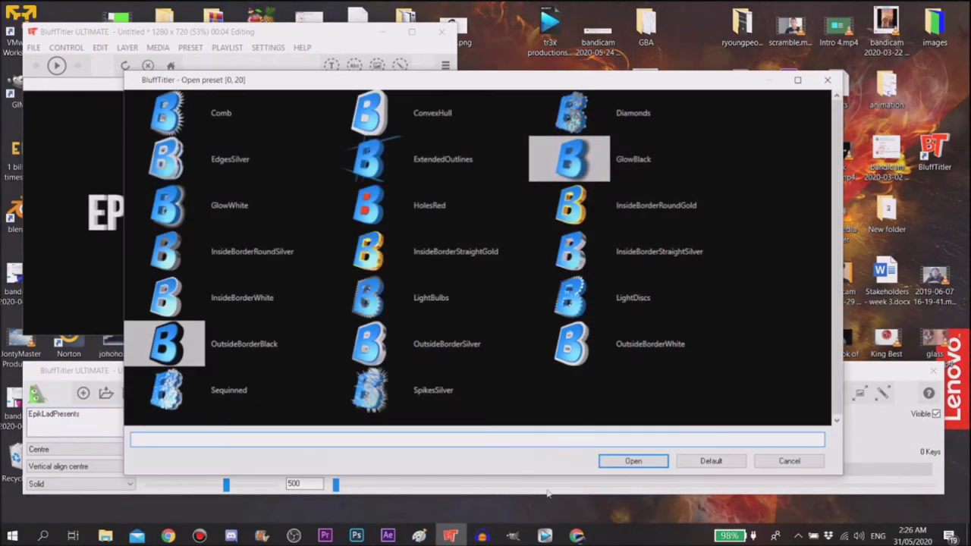
click(443, 254)
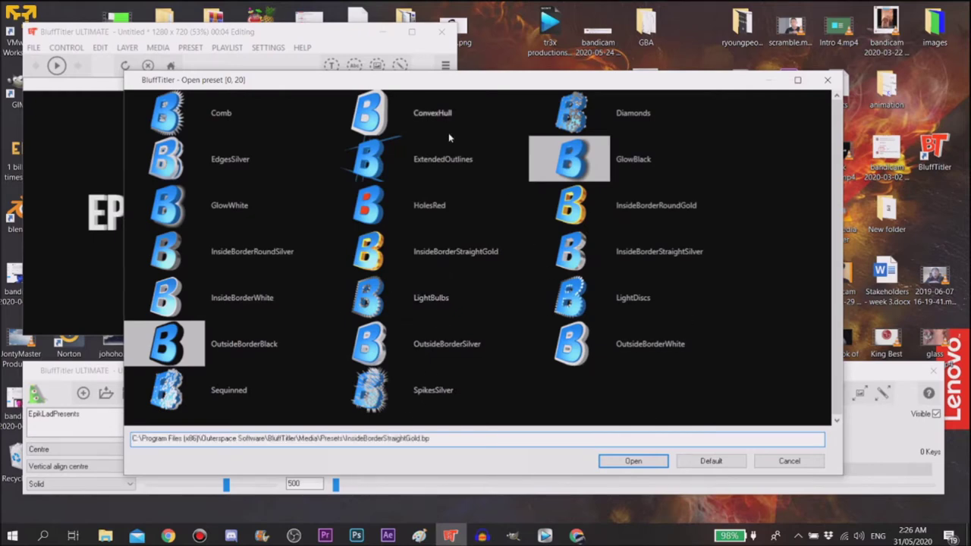
click(633, 461)
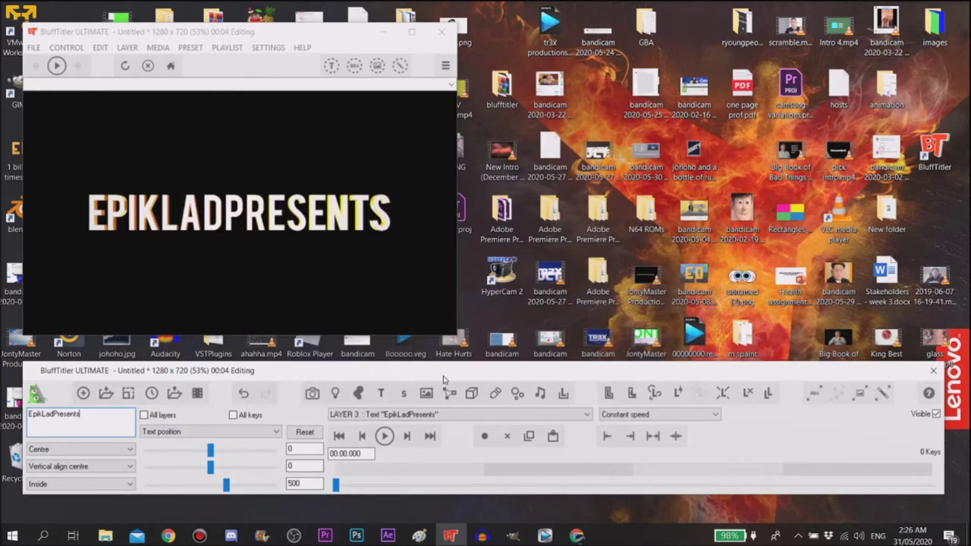
Add the CopperList plasma background preset to the show.
click(355, 399)
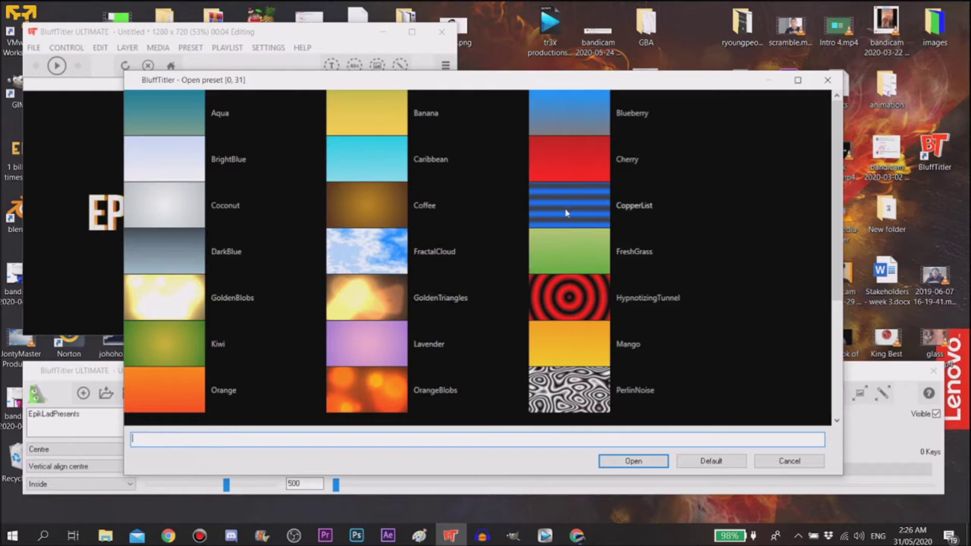
click(622, 207)
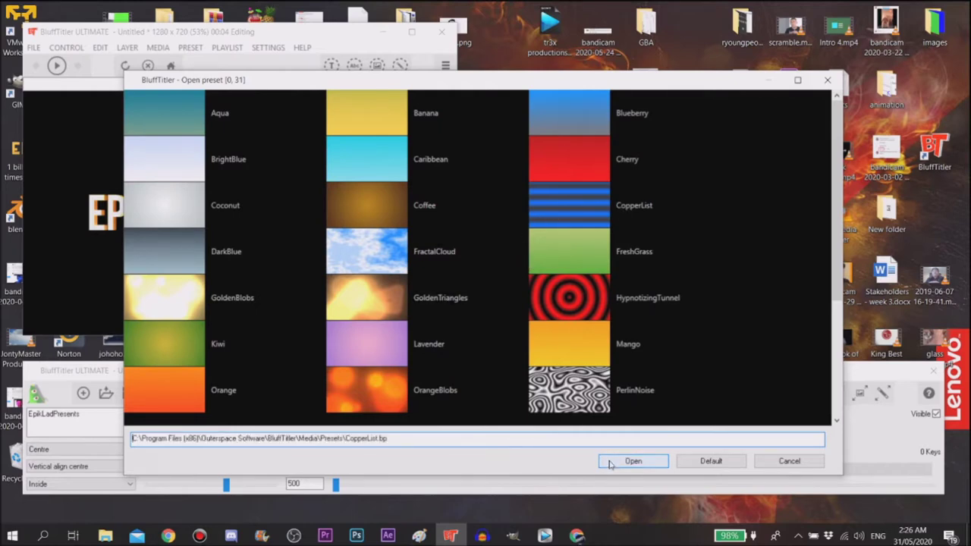
click(633, 461)
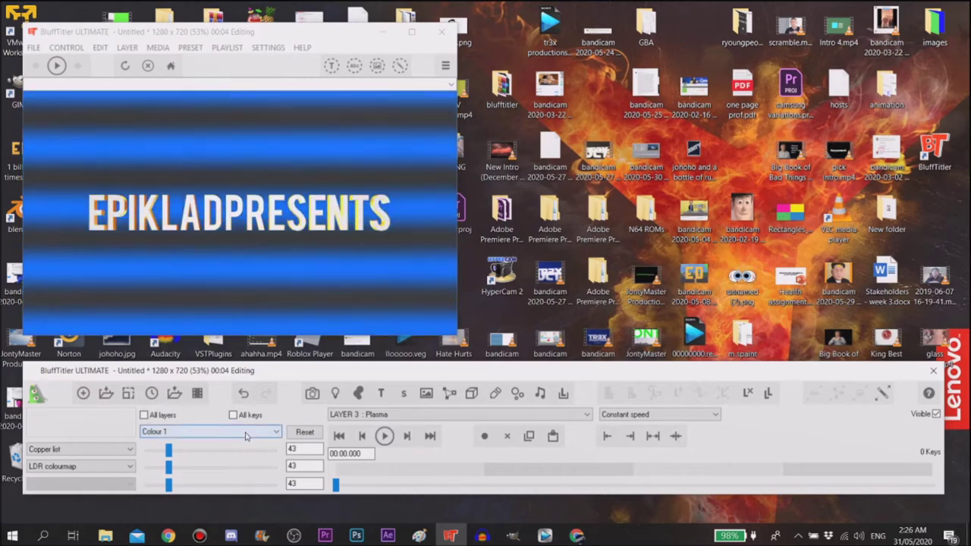
Adjust the Colour 1 sliders to turn the plasma bands blue and purple.
drag(168, 452, 274, 449)
drag(169, 466, 244, 467)
mouse_move(168, 484)
mouse_down()
mouse_move(244, 484)
mouse_move(176, 469)
mouse_up()
drag(272, 449, 185, 452)
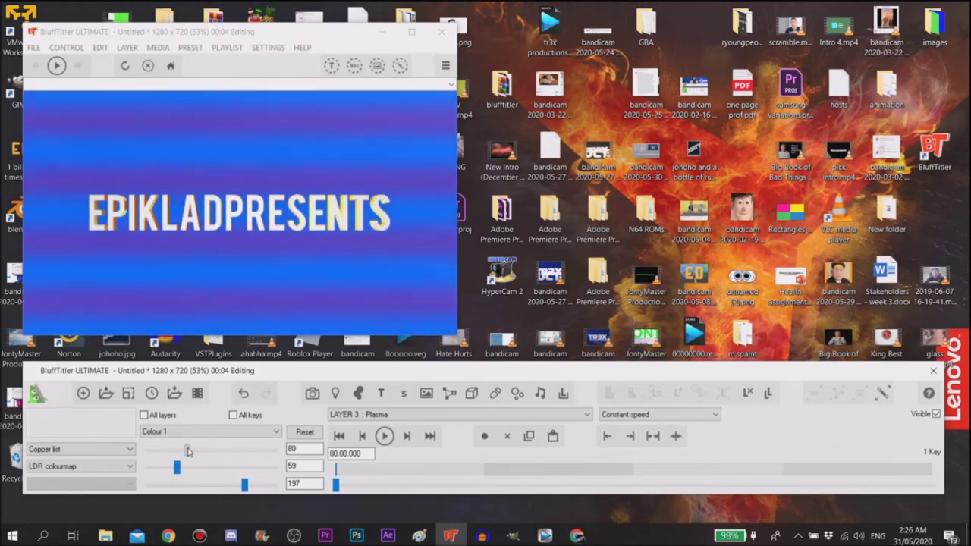
Set the plasma Speed property to 0.02.
click(197, 431)
click(190, 459)
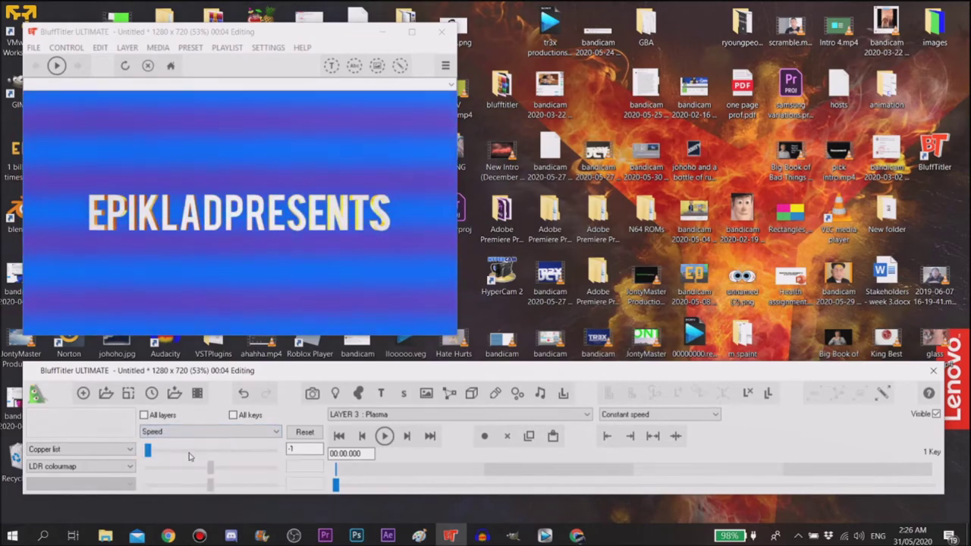
mouse_move(153, 454)
mouse_down()
mouse_move(167, 454)
mouse_move(145, 454)
mouse_up()
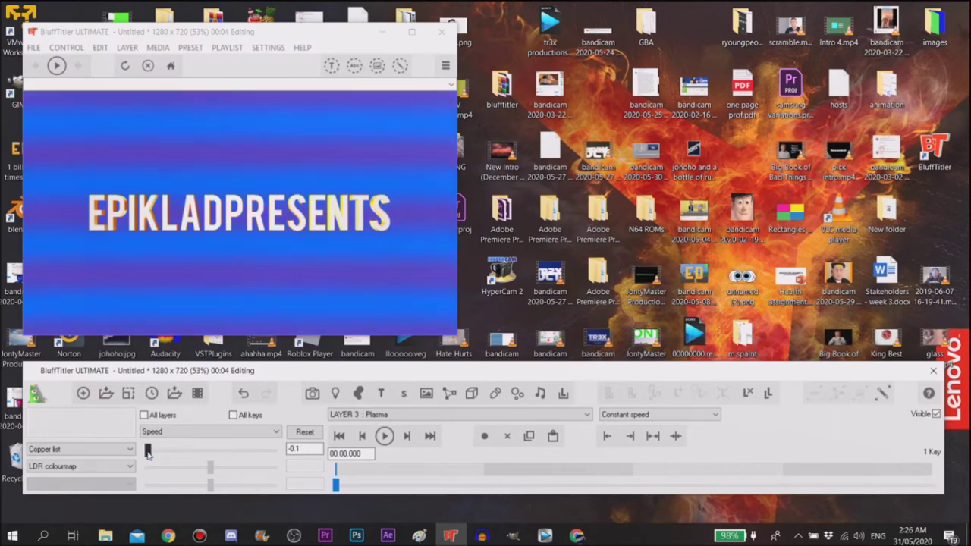
click(294, 436)
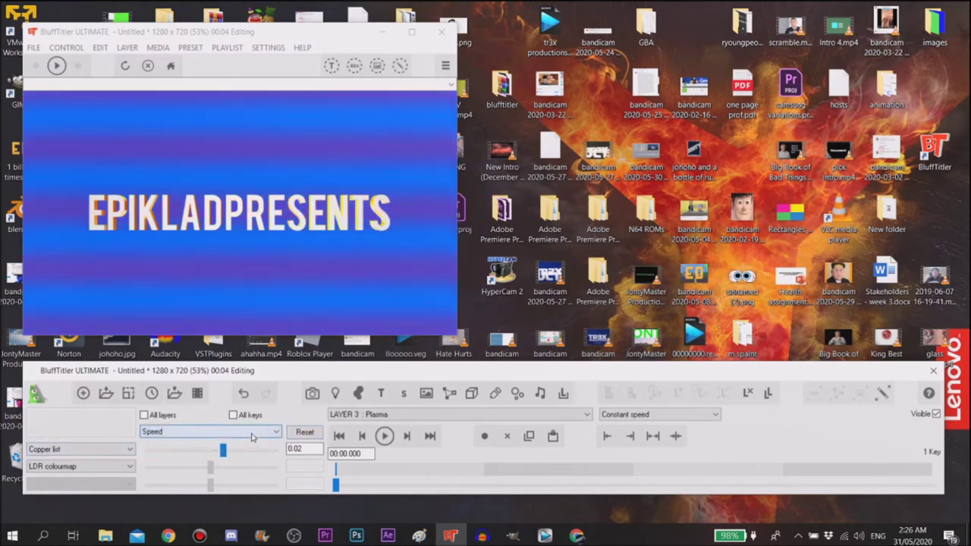
Select the EpikLadPresents text layer.
click(252, 436)
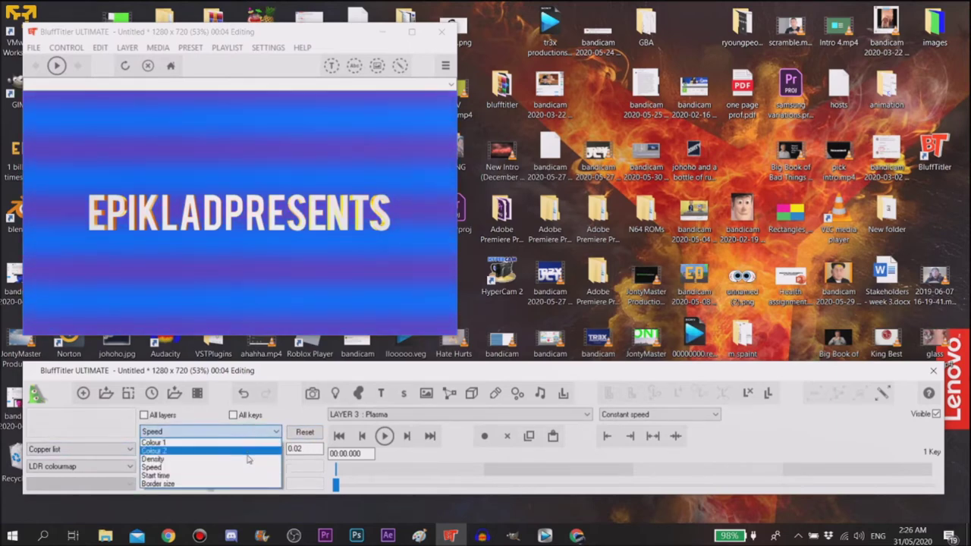
click(351, 430)
click(351, 415)
click(364, 461)
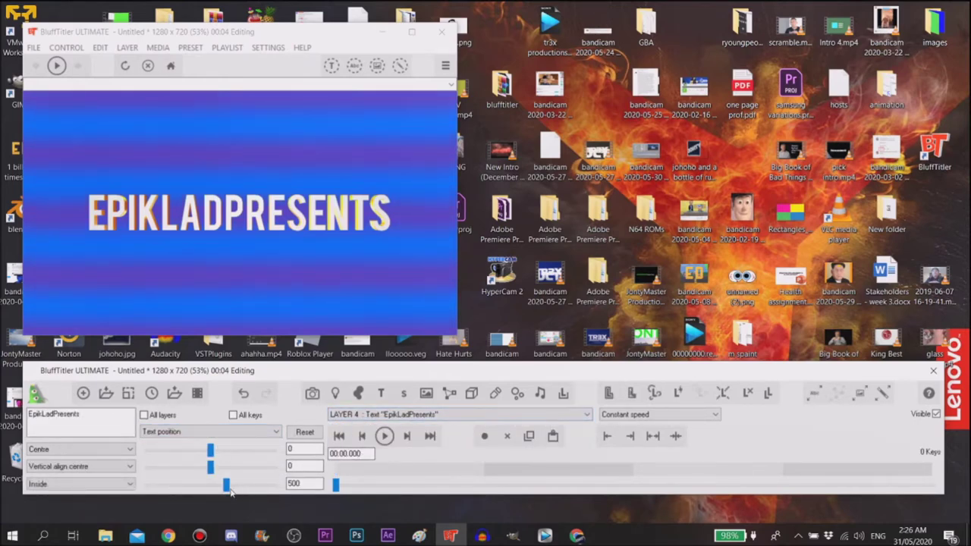
Key the title's starting text position at 323.2, 0, 0, just outside the frame.
drag(230, 492, 213, 471)
click(291, 433)
drag(210, 452, 219, 451)
drag(225, 486, 213, 484)
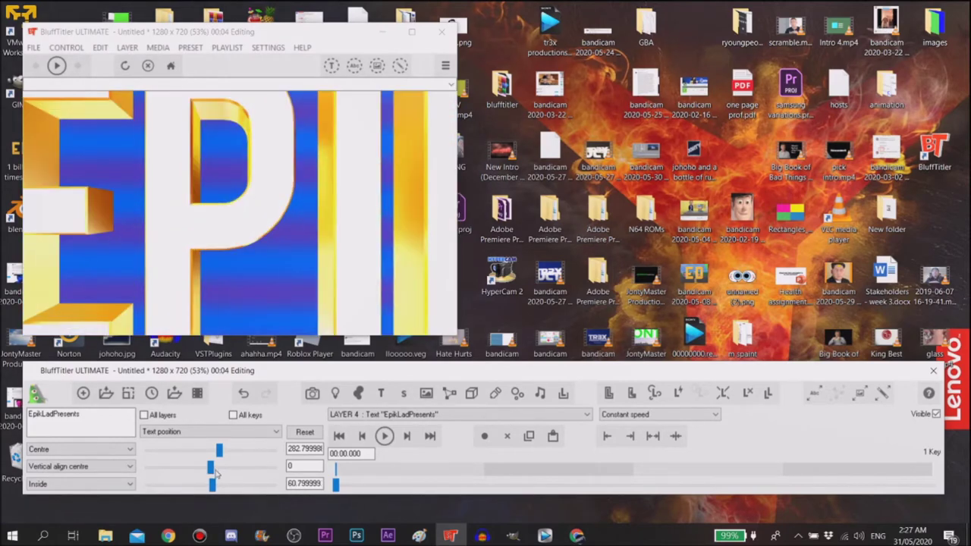
drag(219, 451, 222, 453)
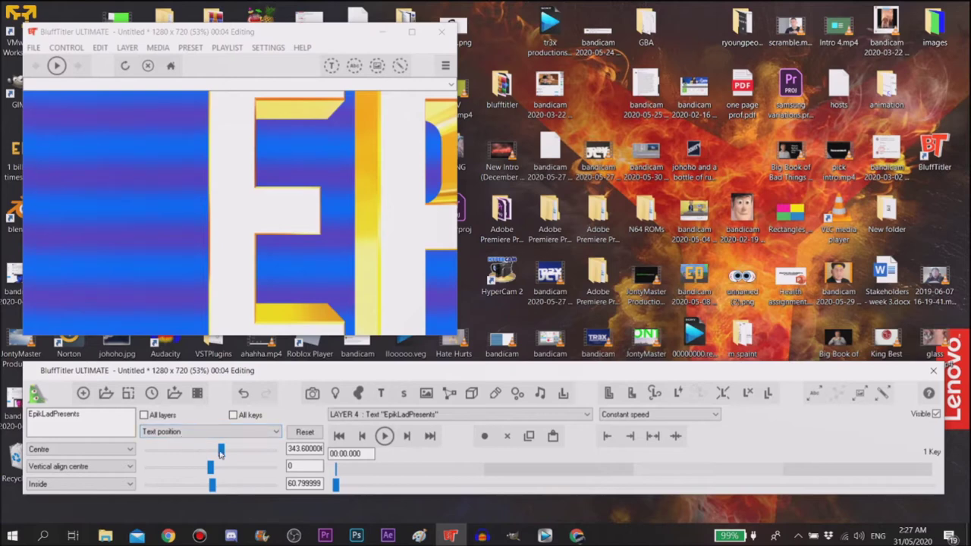
drag(222, 451, 223, 452)
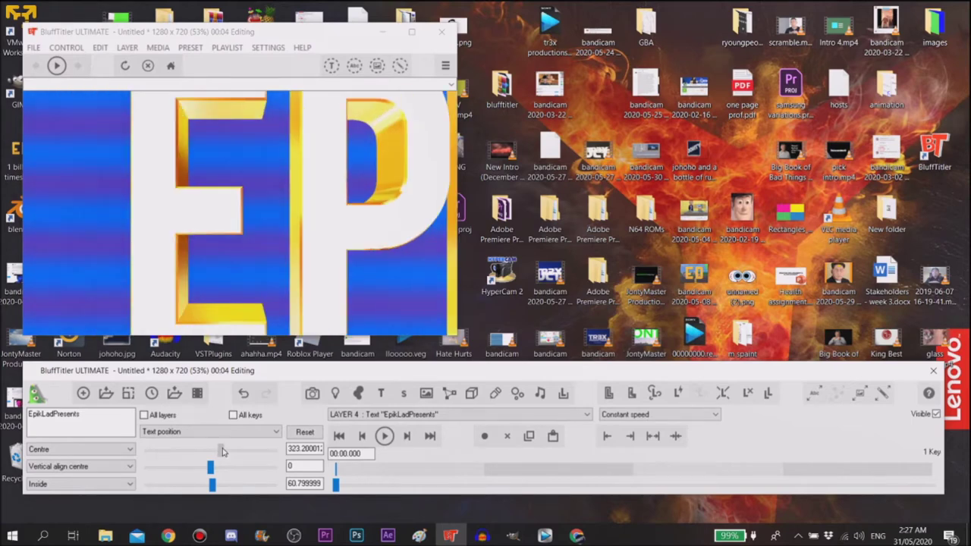
drag(212, 486, 211, 488)
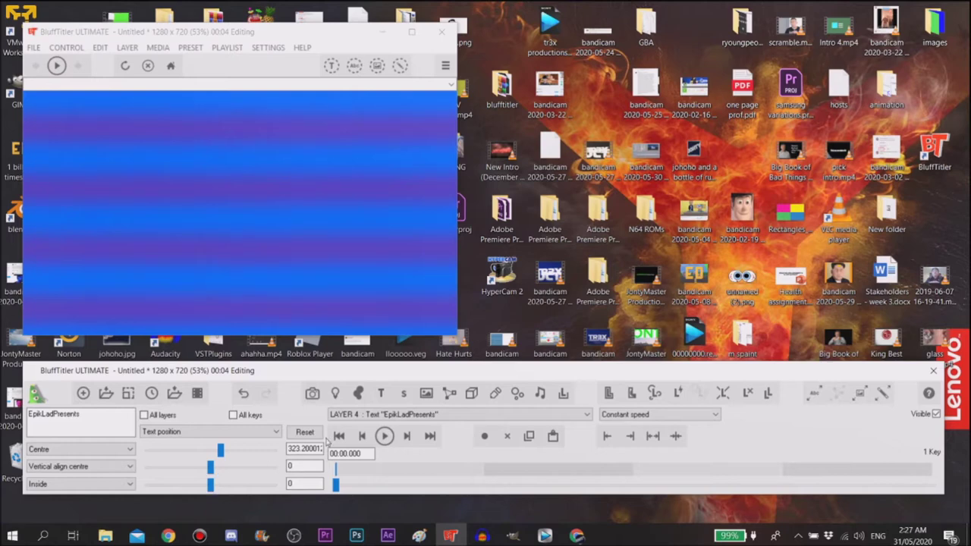
click(385, 437)
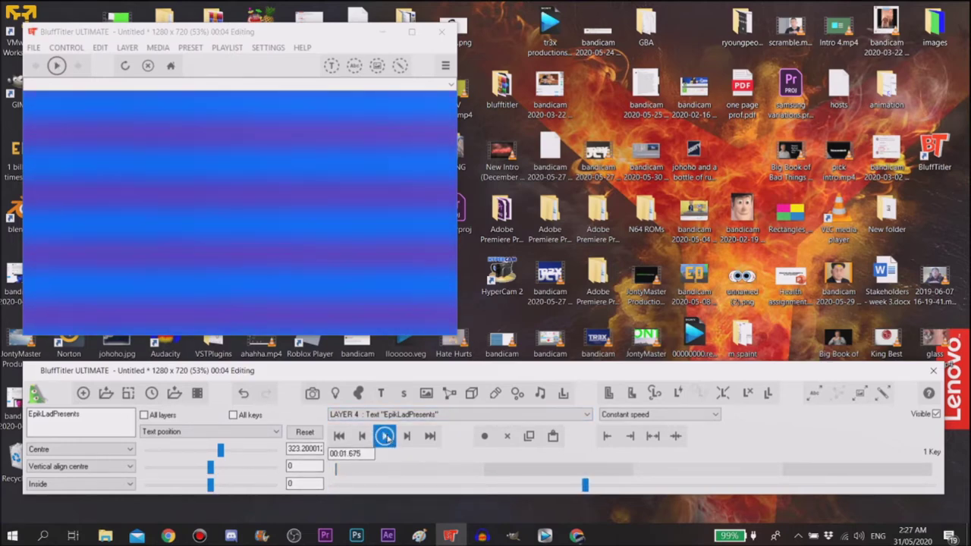
Lengthen the show to 8 seconds and bring the Instagram browser window forward.
click(385, 436)
click(152, 393)
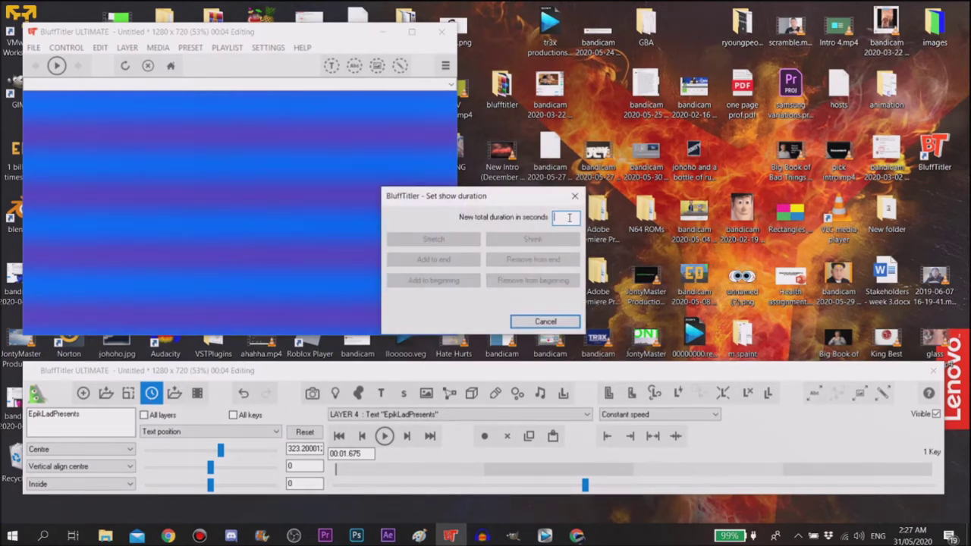
text(8)
click(470, 260)
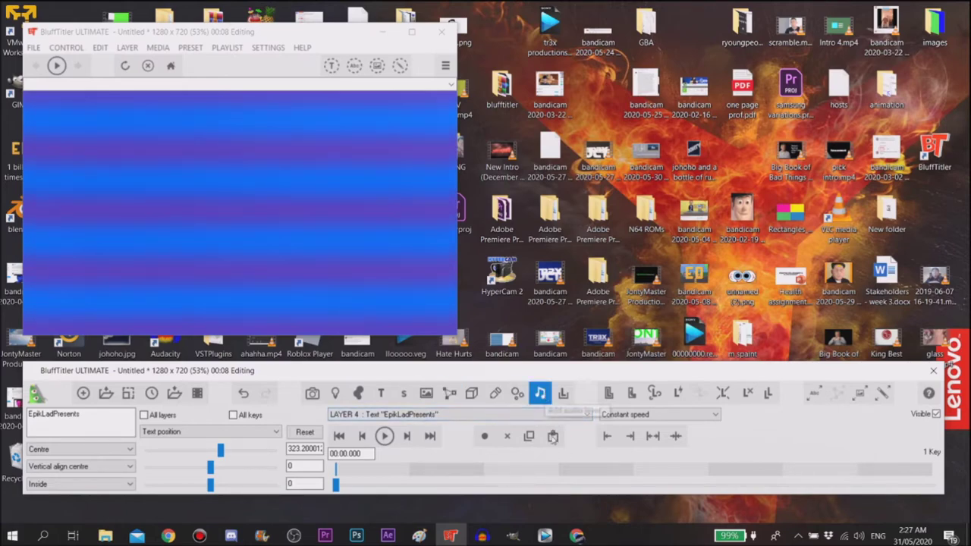
mouse_move(576, 536)
click(577, 485)
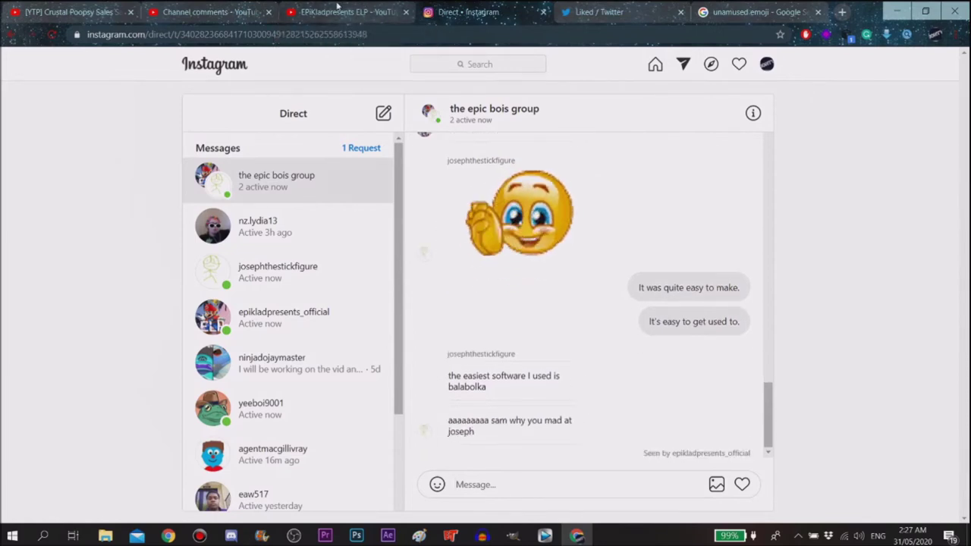
On YouTube, search 'logo 1973' and open the Alan Landsburg Productions Logo 1973 video.
click(345, 12)
click(343, 64)
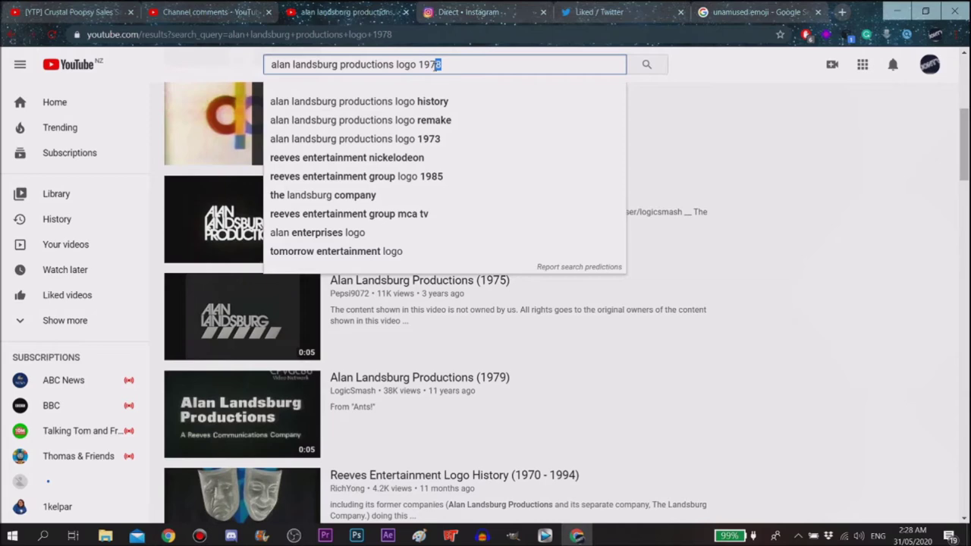
text(3)
key(Return)
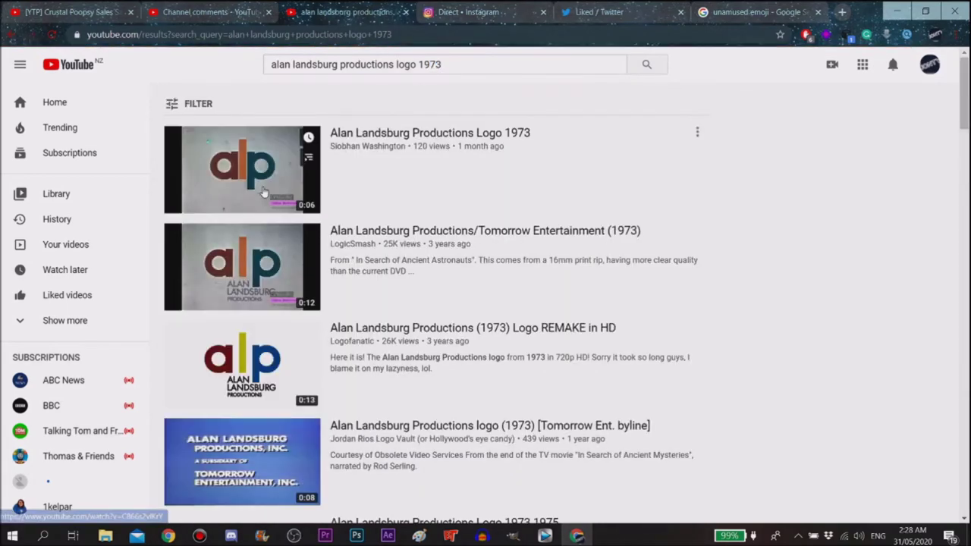
click(263, 192)
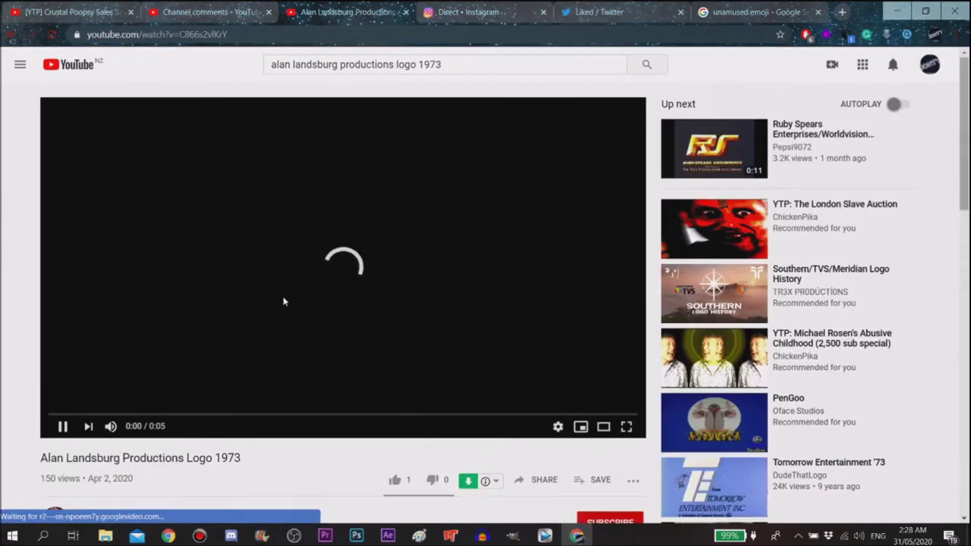
Like the video, pause it, copy its web address and open a new tab.
click(385, 480)
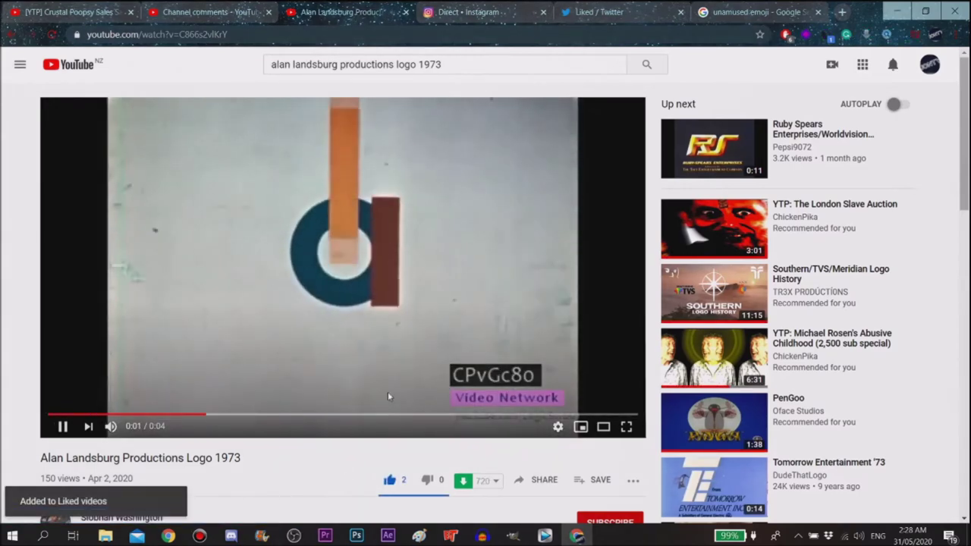
click(388, 392)
click(156, 34)
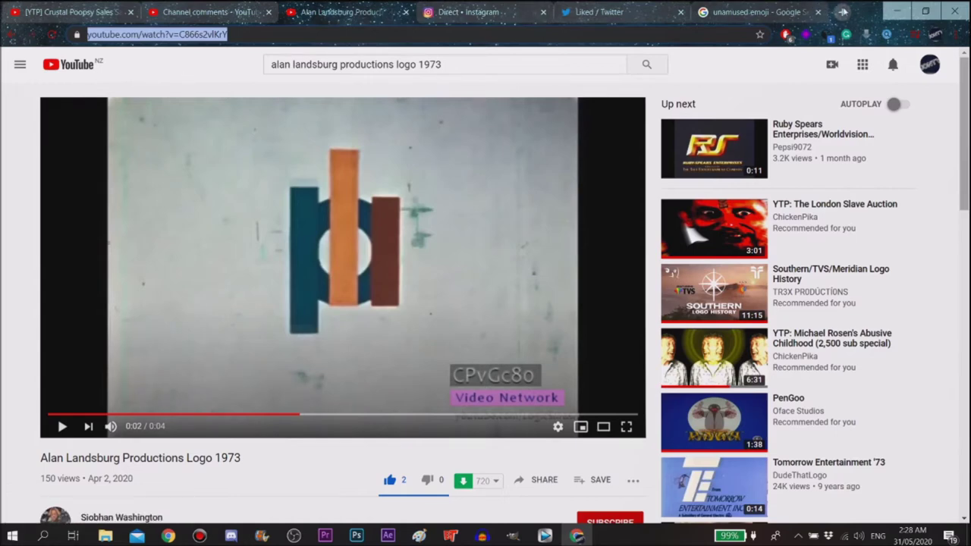
click(842, 12)
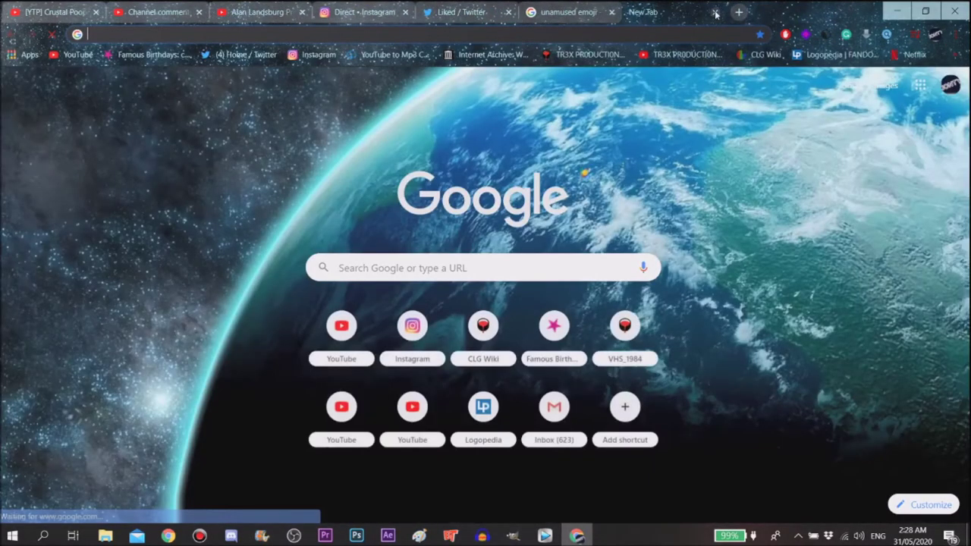
Search 'youtube to mp3', then convert and download the pasted video as mp3 on ytmp3.cc.
text(youtube to mp3)
key(Return)
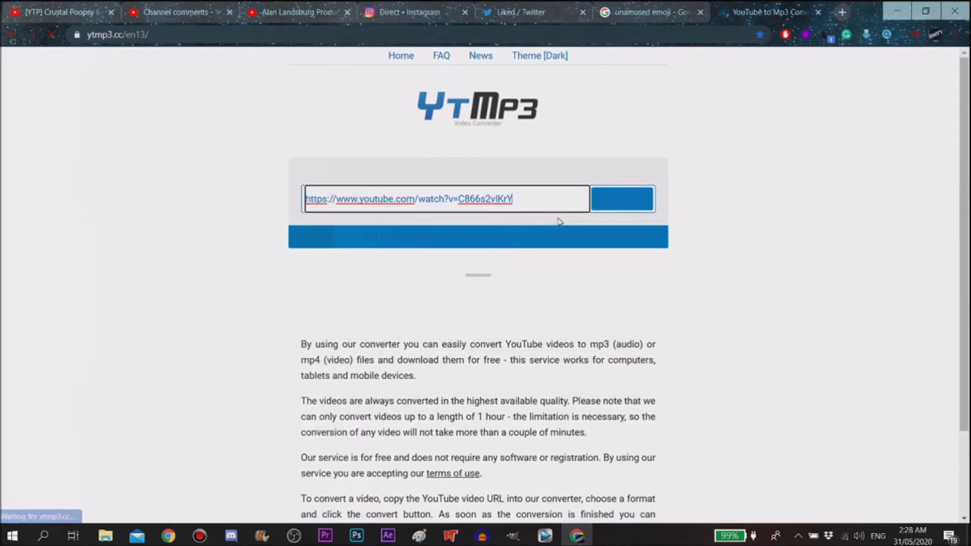
click(620, 199)
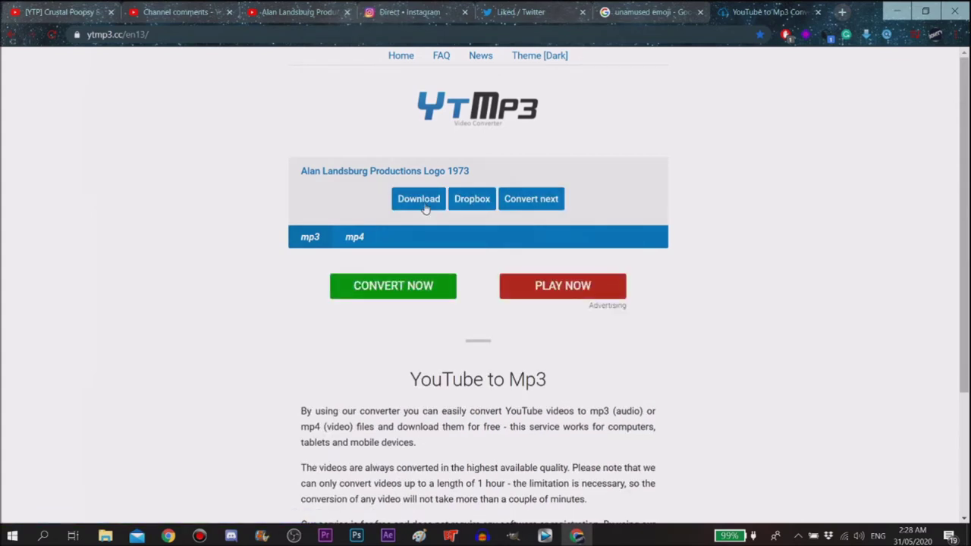
click(424, 206)
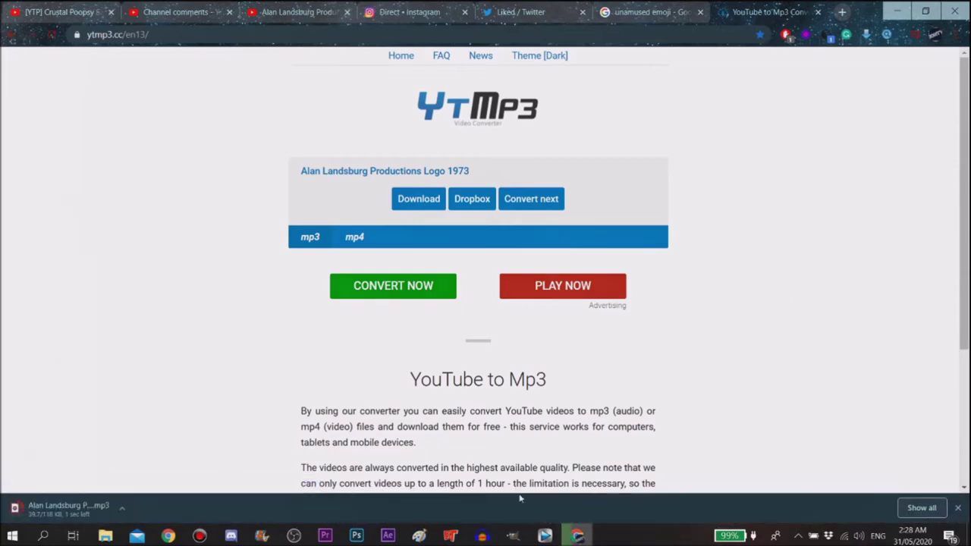
Load Alan Landsburg Productions Logo 1973.mp3 from Downloads as show audio.
click(451, 535)
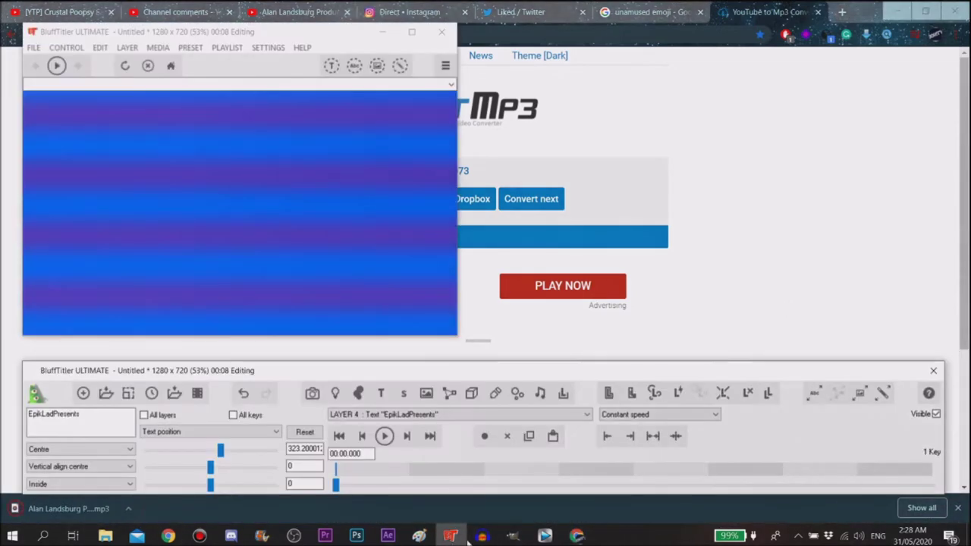
click(539, 395)
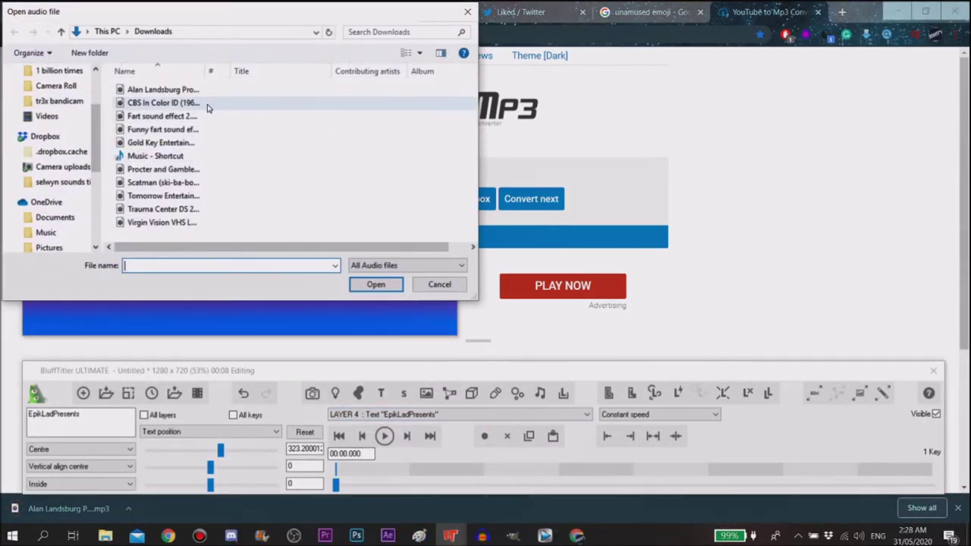
double_click(201, 89)
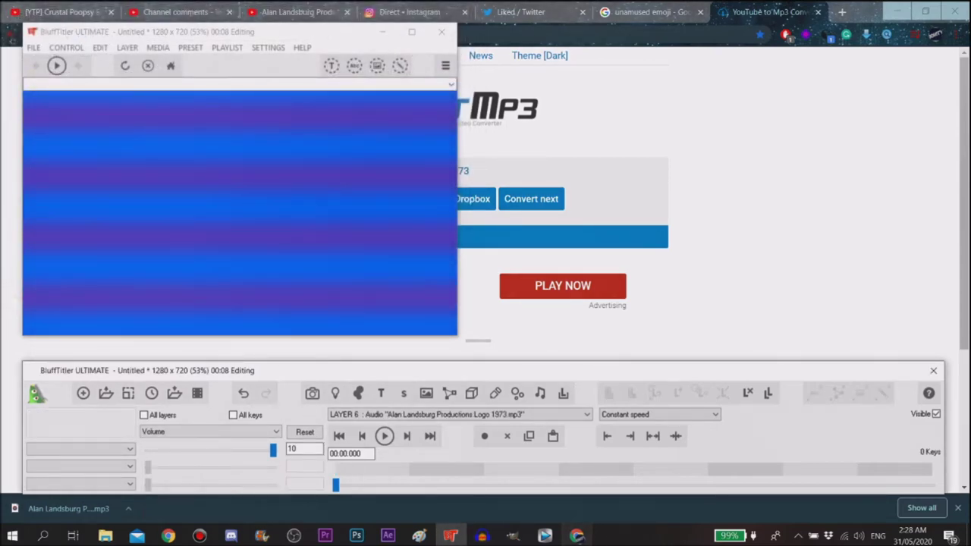
Glance through the browser tabs and return to BluffTitler.
click(577, 536)
click(311, 12)
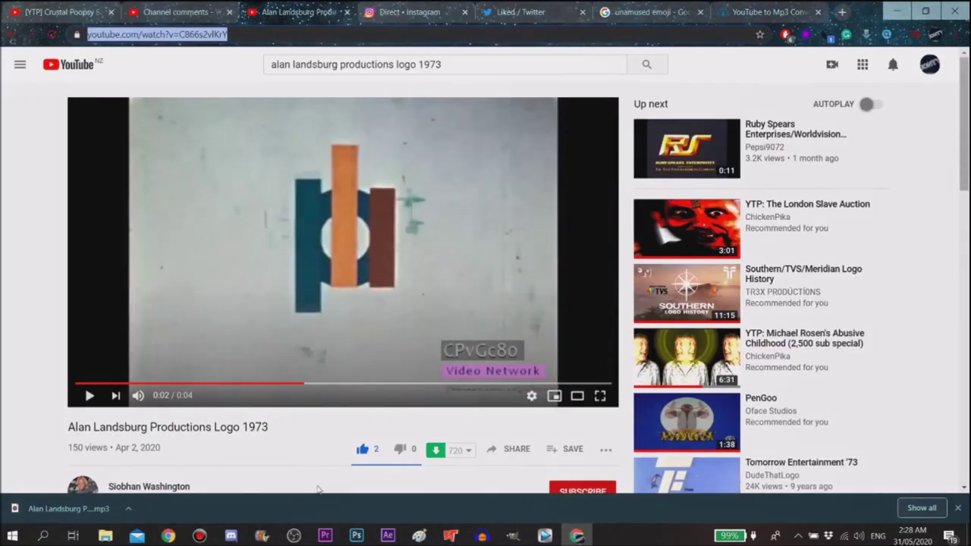
click(450, 535)
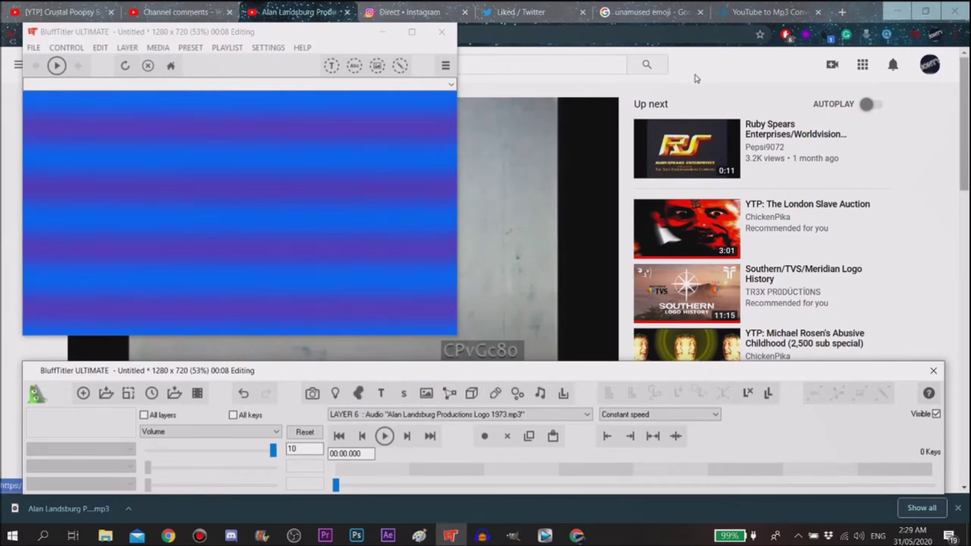
click(648, 12)
click(450, 537)
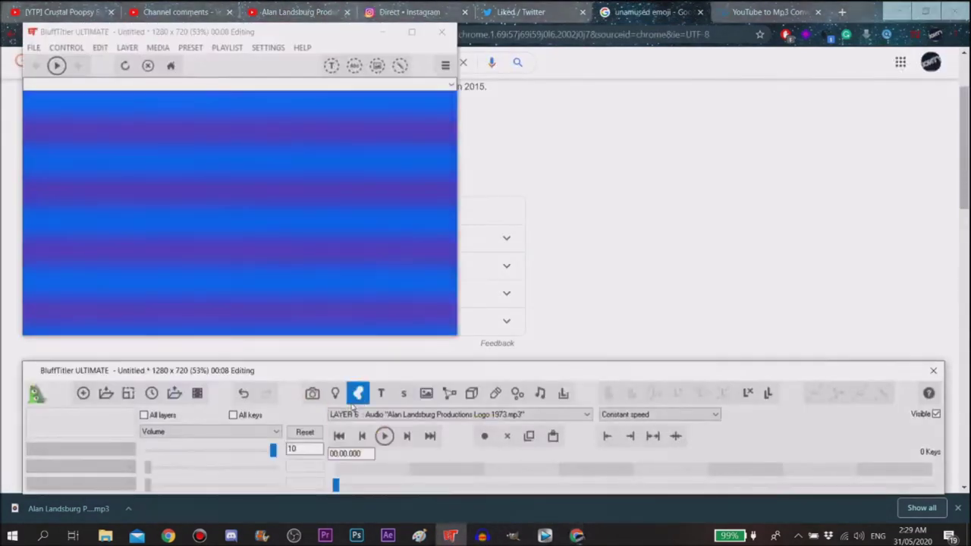
Trim the show to 4 seconds from the end and preview it.
click(151, 393)
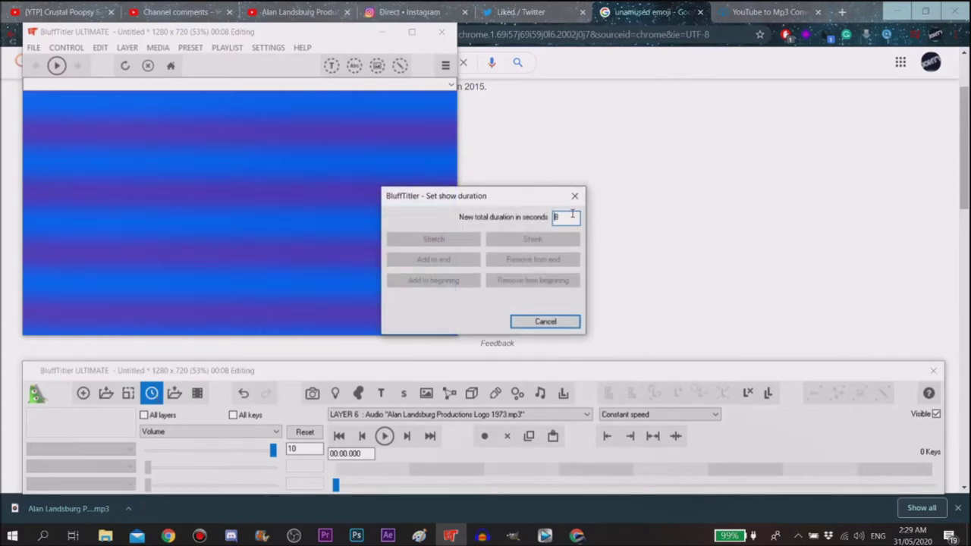
key(BackSpace)
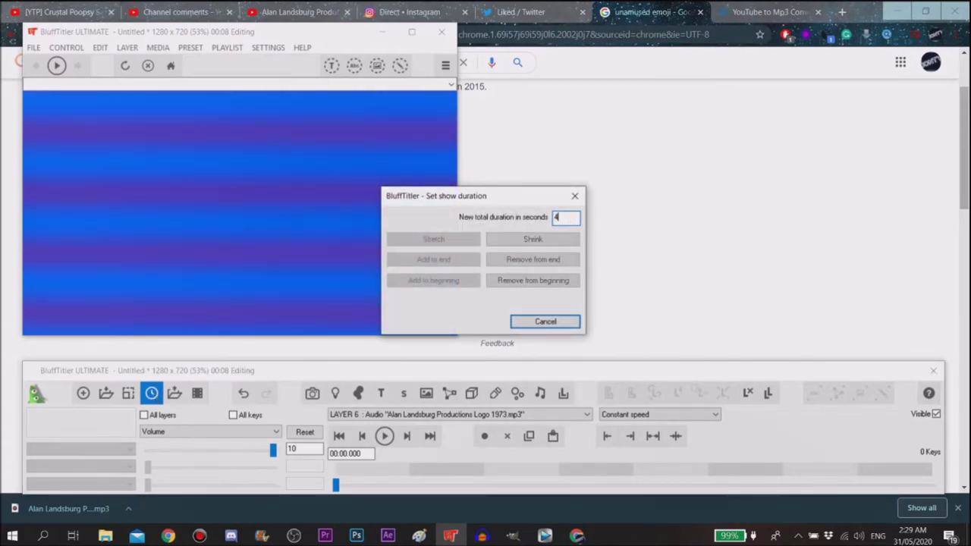
text(4)
click(516, 267)
click(384, 435)
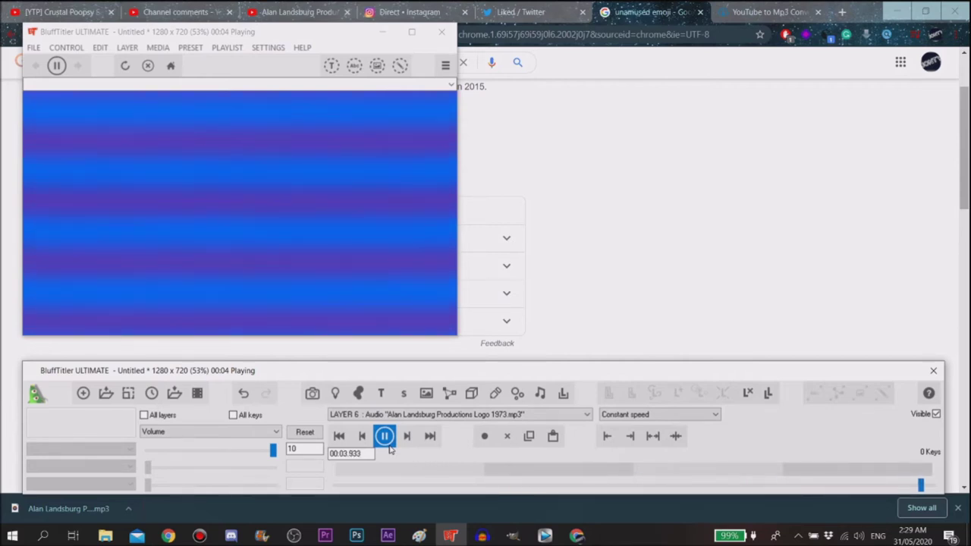
Extend the show to 5 seconds at the end, play it, and rewind to the start.
click(152, 393)
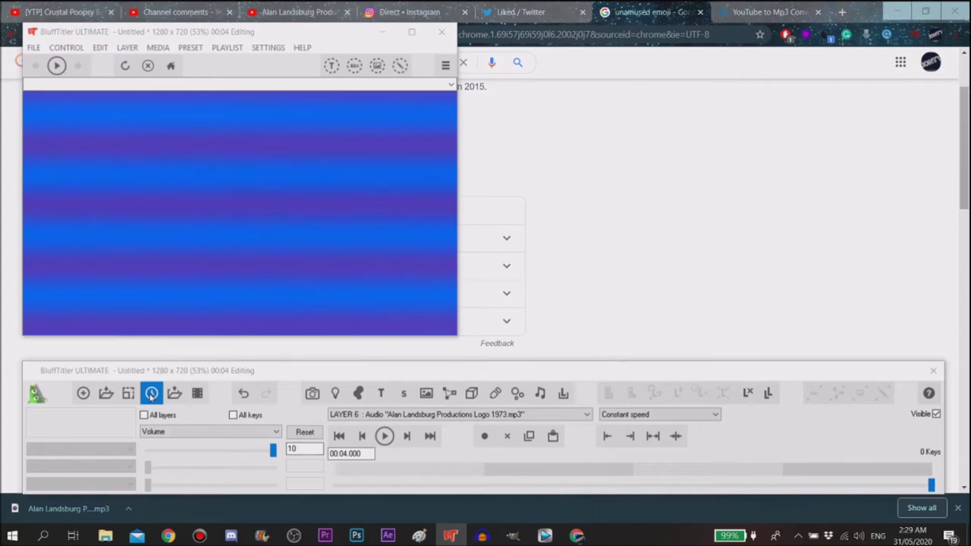
key(BackSpace)
text(5)
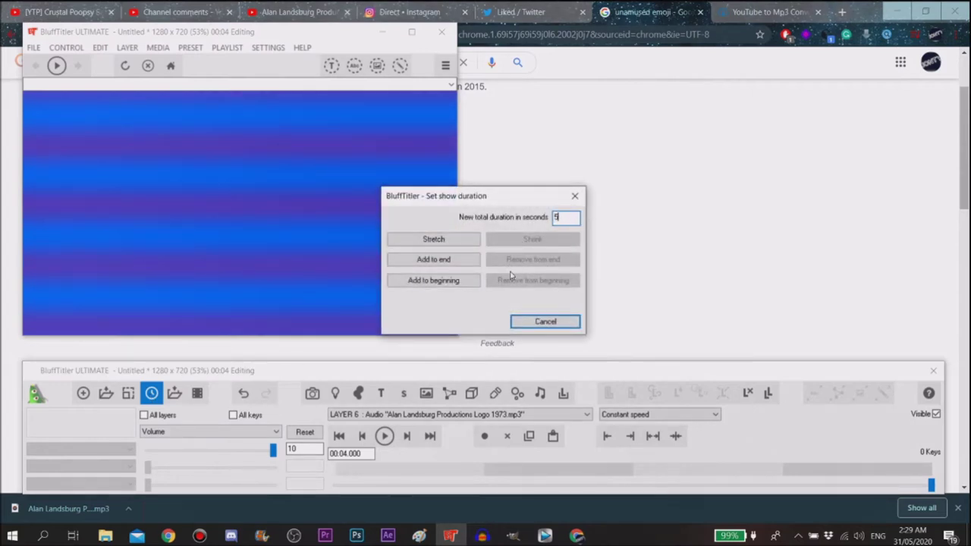
click(461, 262)
click(384, 436)
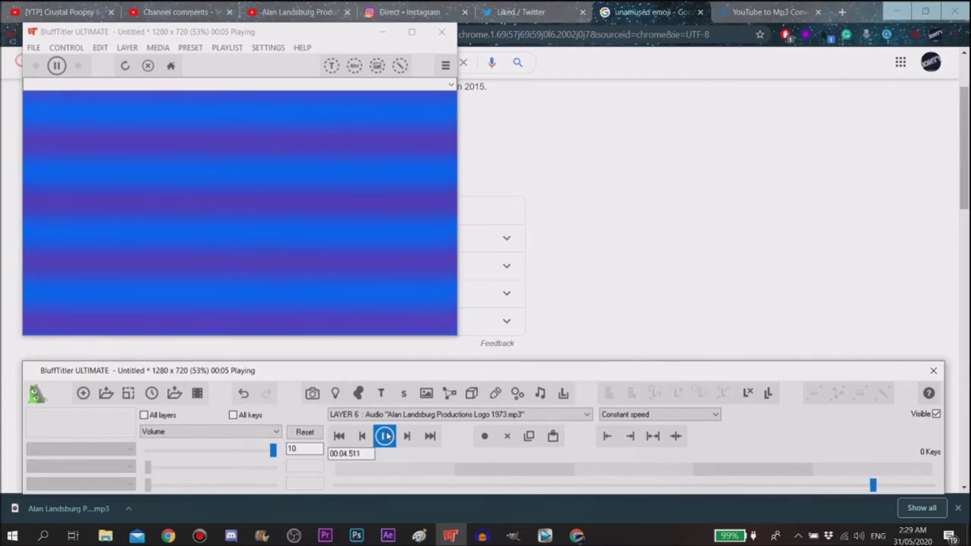
drag(933, 487, 336, 486)
Select the EpikLadPresents text layer and rewind the playhead to the start.
click(408, 415)
click(408, 416)
click(408, 415)
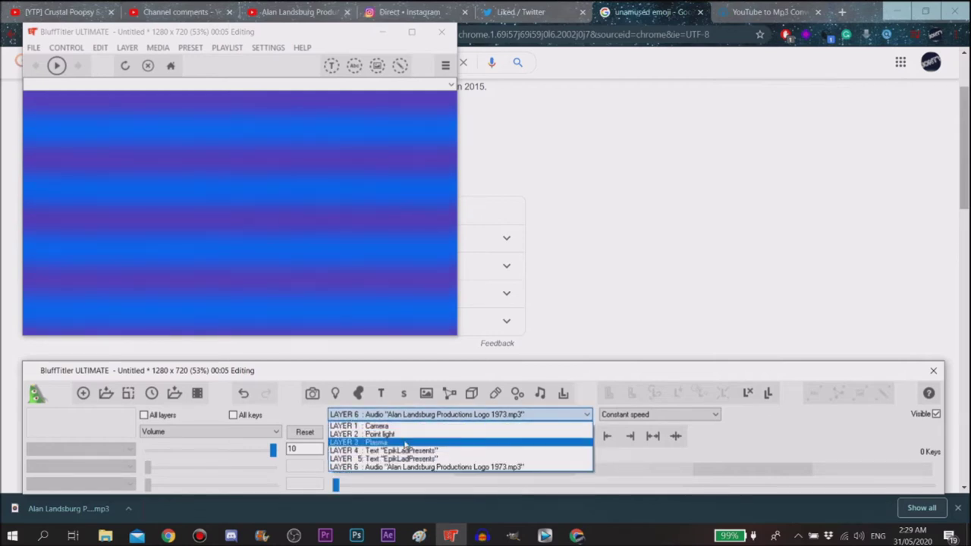
click(369, 451)
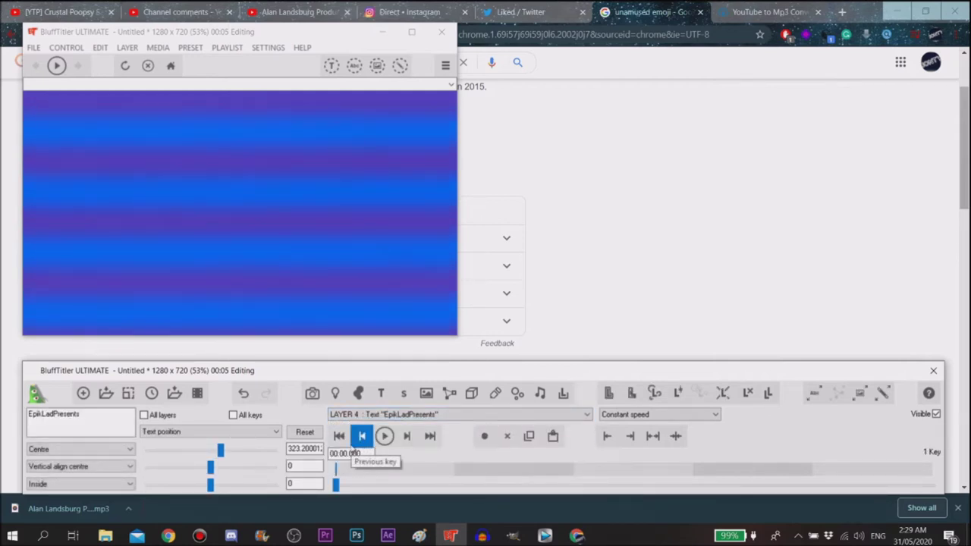
click(383, 435)
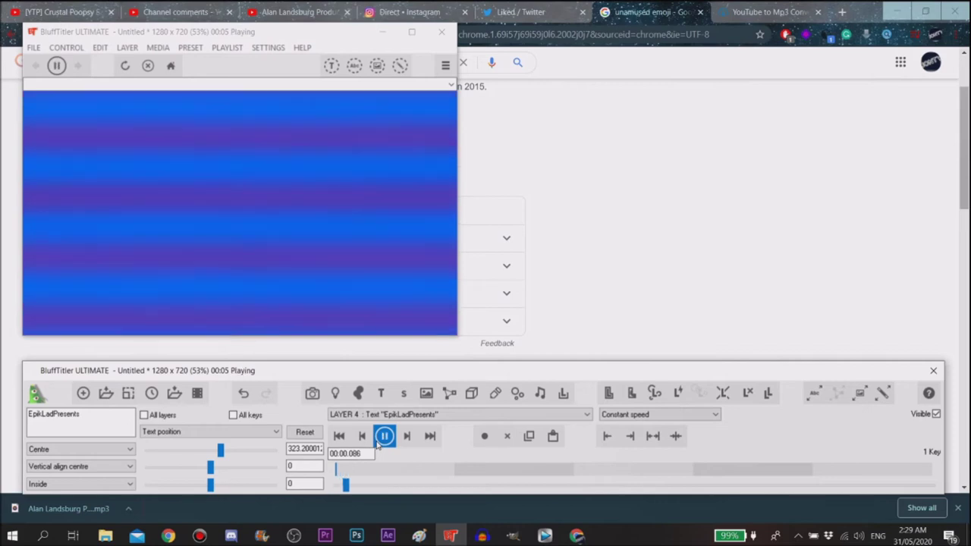
click(384, 435)
drag(371, 486, 336, 486)
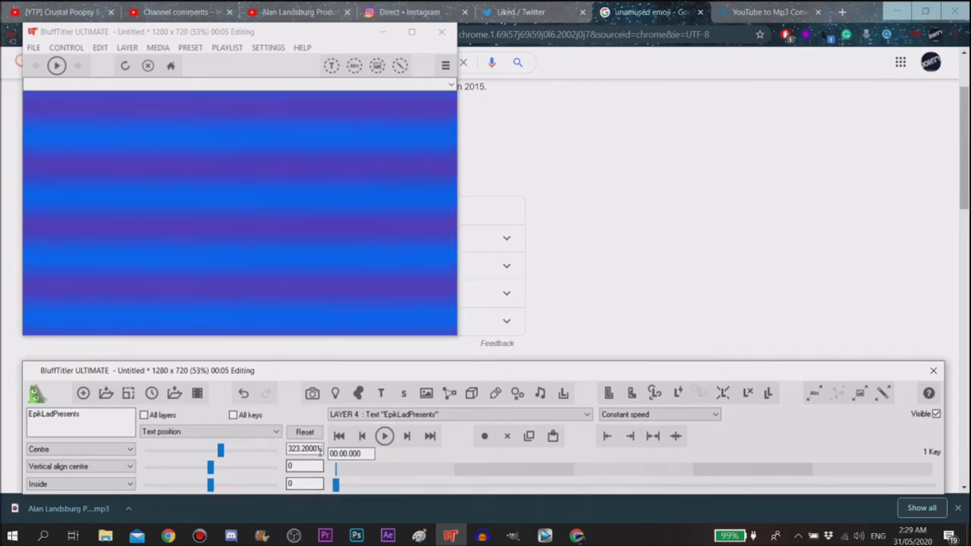
Set the text's Writer amount from 1 to 0, then return to Text position.
click(201, 432)
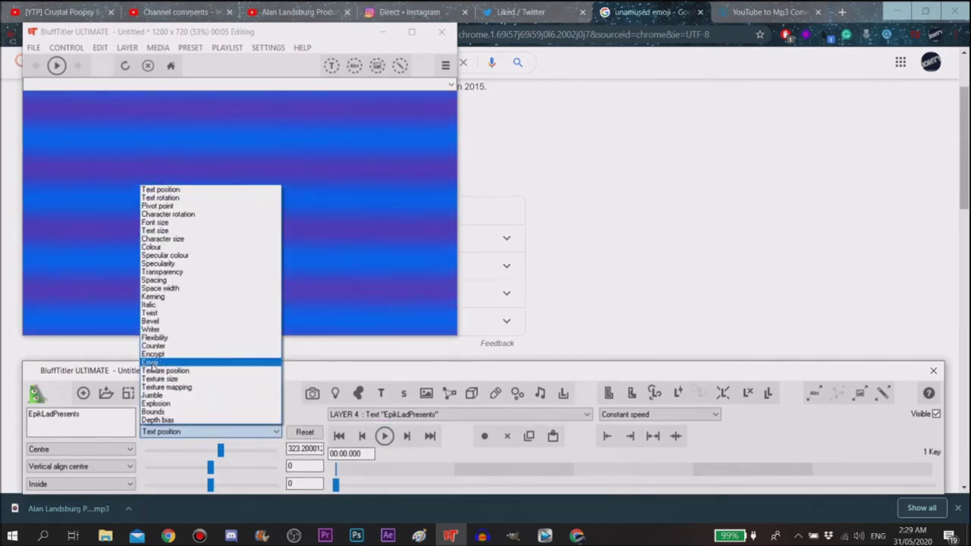
click(151, 330)
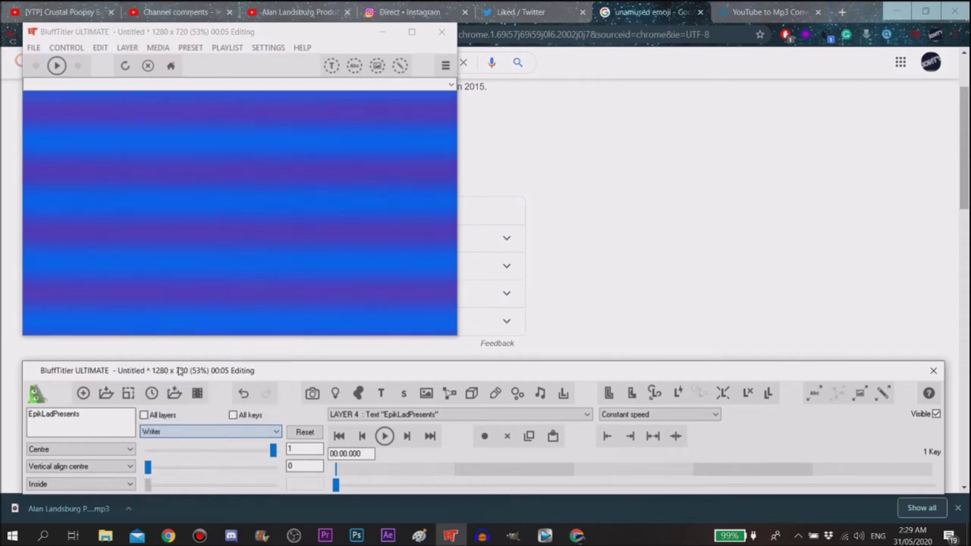
drag(272, 452, 148, 453)
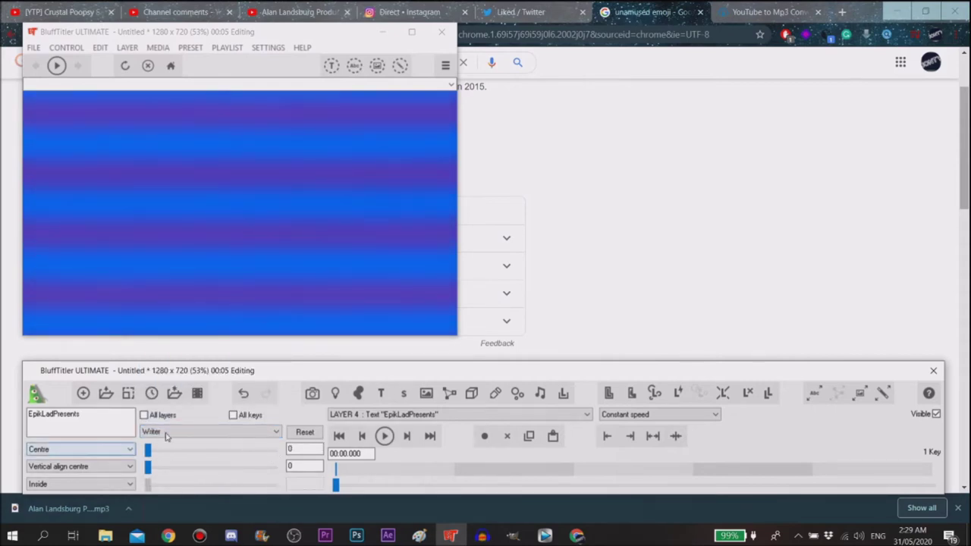
click(208, 432)
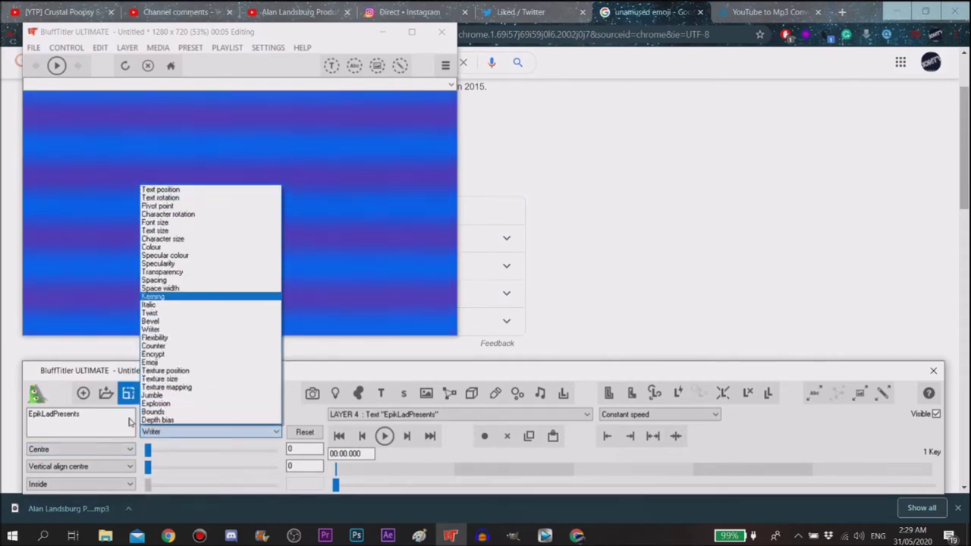
click(149, 450)
click(276, 432)
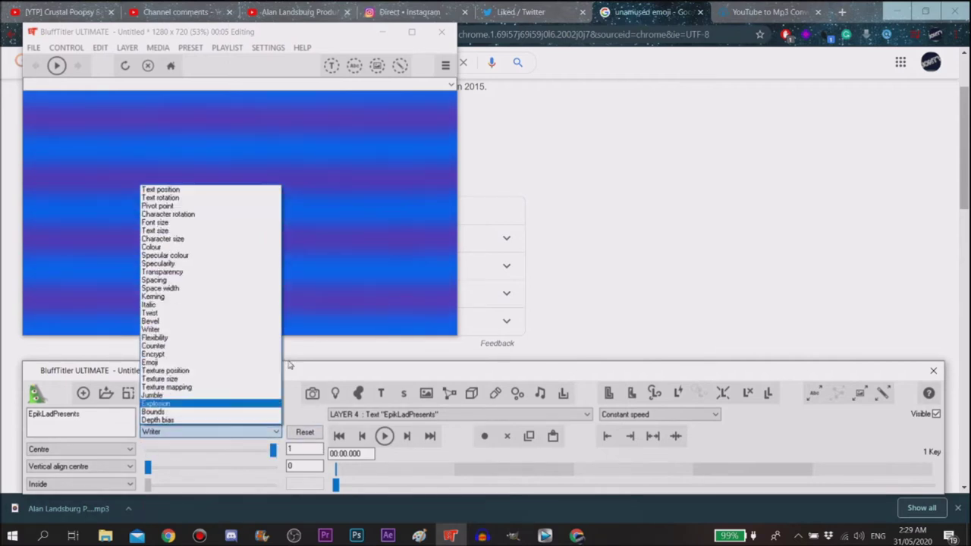
click(201, 194)
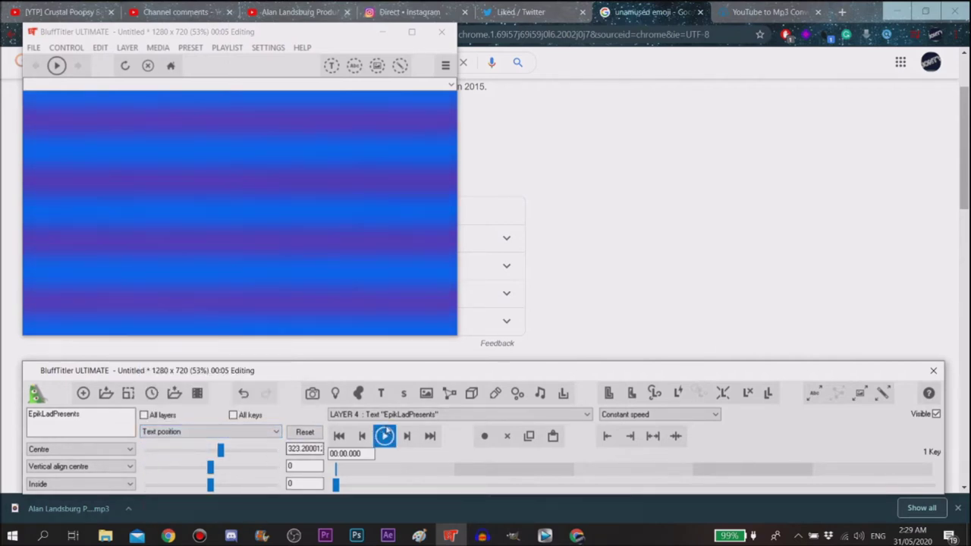
Key the title at about 1.985 s centred in view at position 0, 0, 505.28.
click(384, 435)
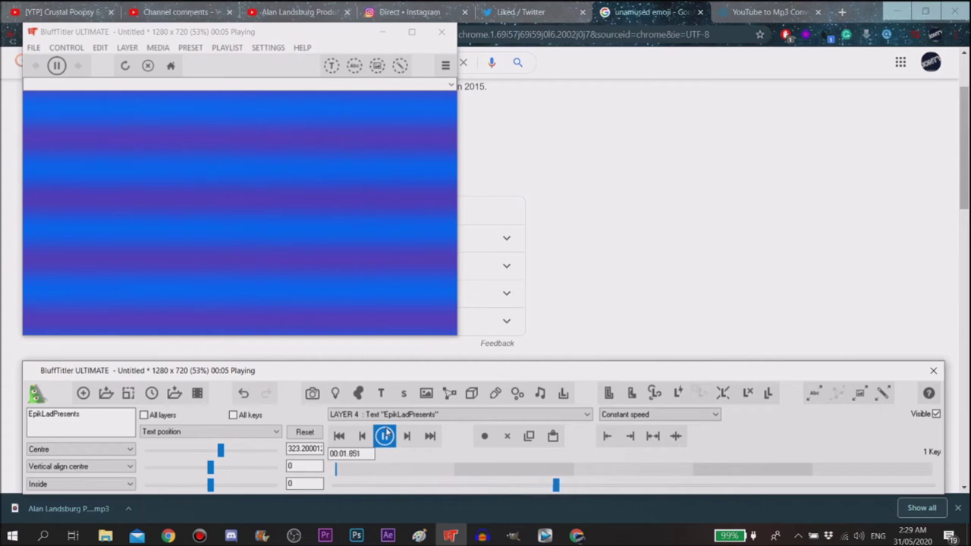
click(384, 435)
mouse_move(211, 485)
mouse_down()
mouse_move(219, 486)
mouse_move(216, 453)
mouse_move(228, 486)
mouse_up()
drag(213, 453, 212, 452)
click(213, 433)
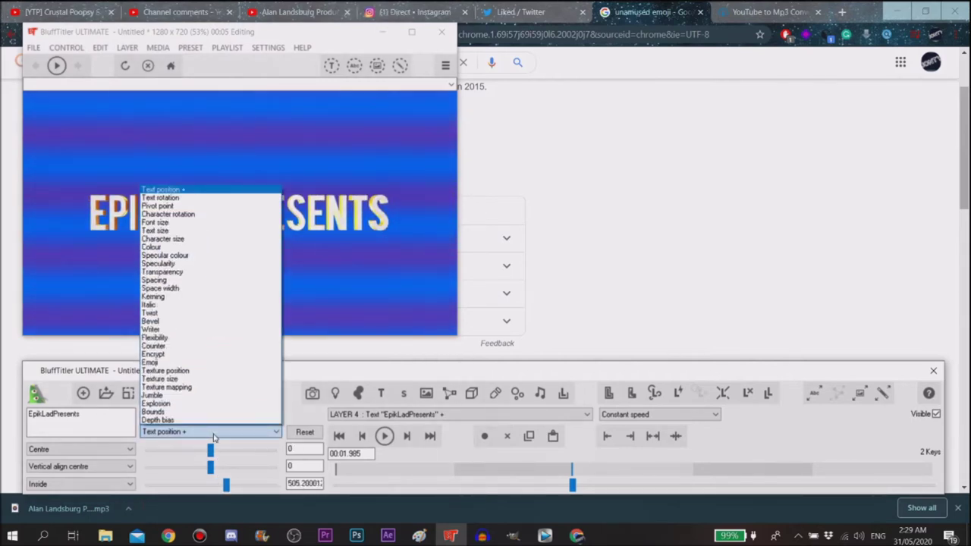
click(213, 433)
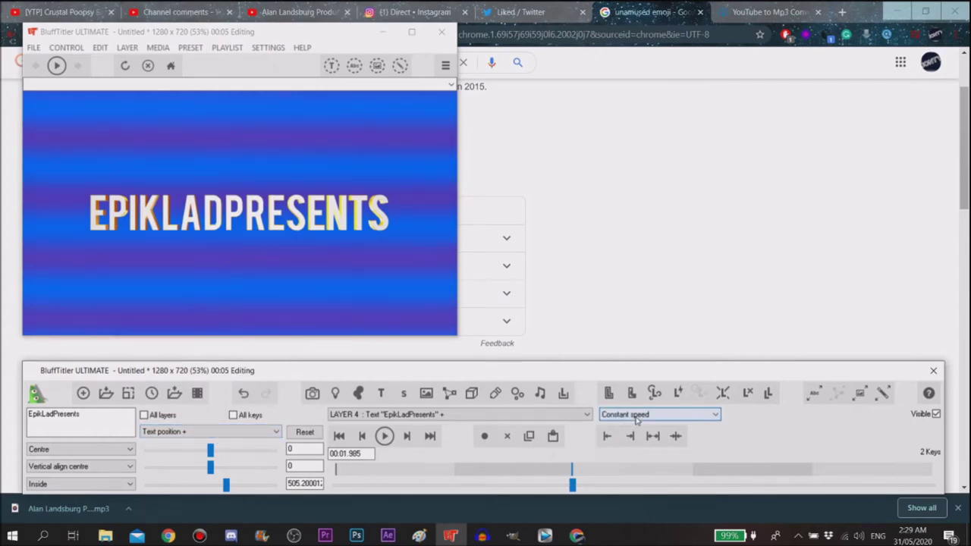
Replay the EPIKLADPRESENTS fly-in from the start to review its constant-speed motion.
drag(573, 485, 338, 483)
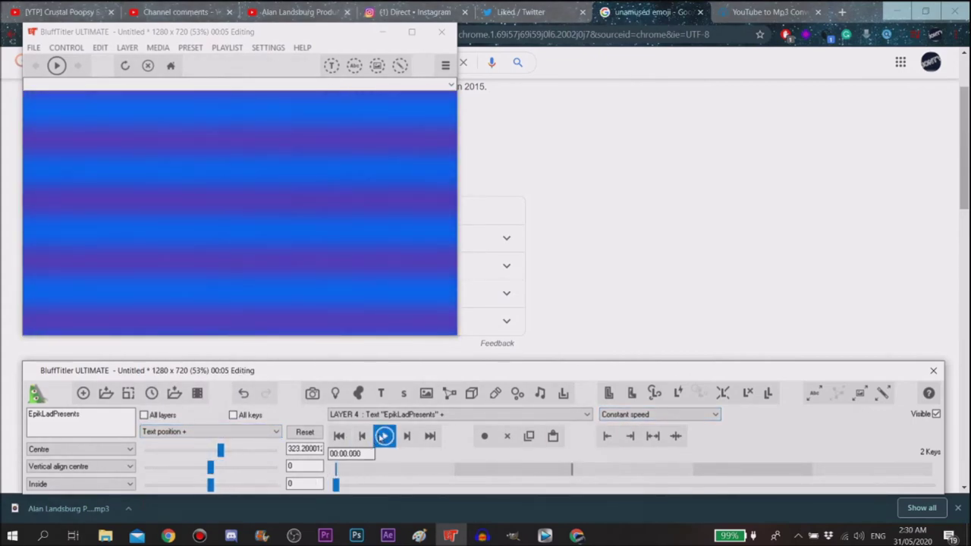
click(384, 436)
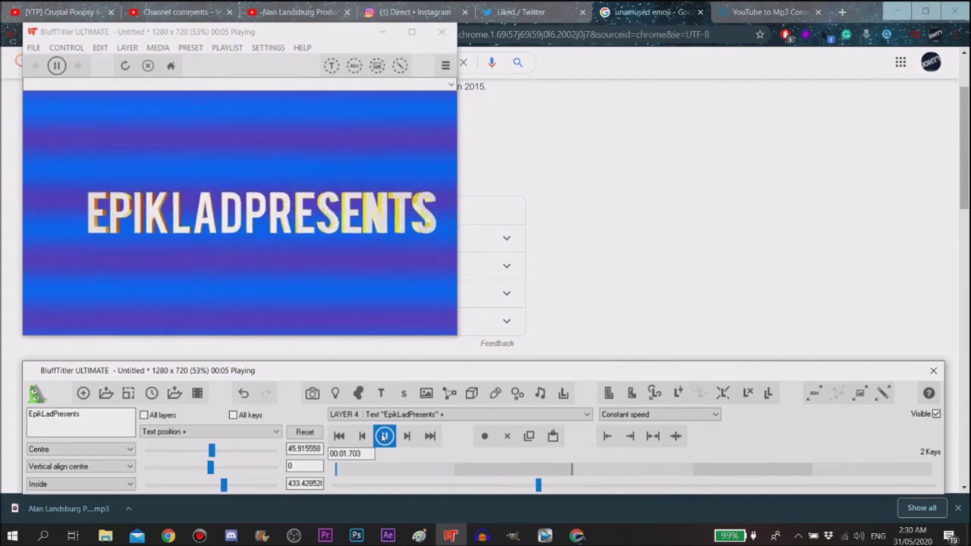
click(384, 436)
click(573, 474)
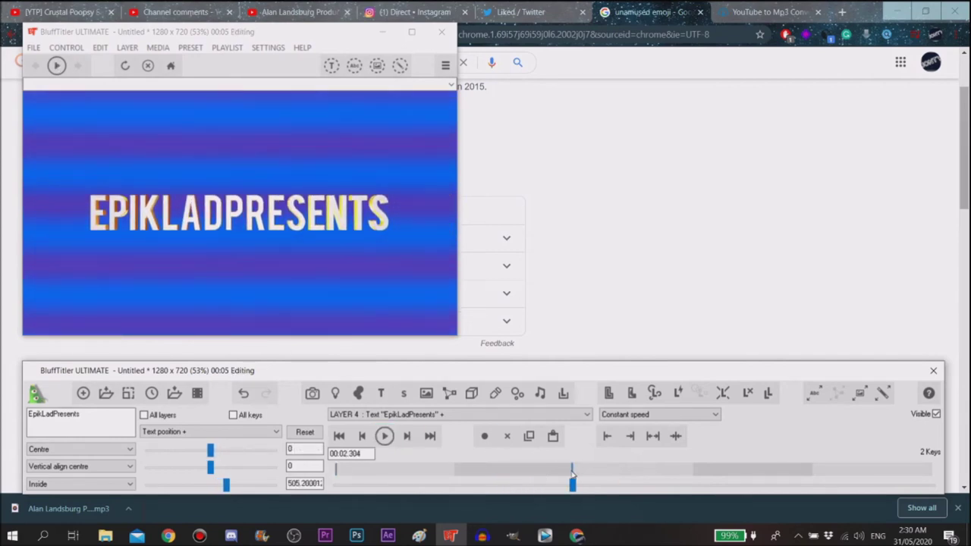
Switch the fly-in easing to Accelerate and decelerate and replay it from the start.
click(623, 415)
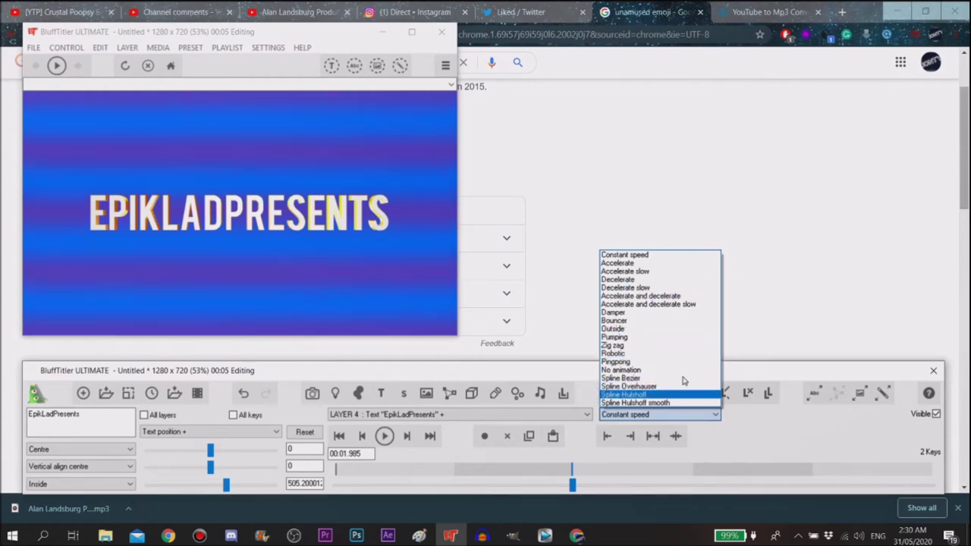
click(669, 296)
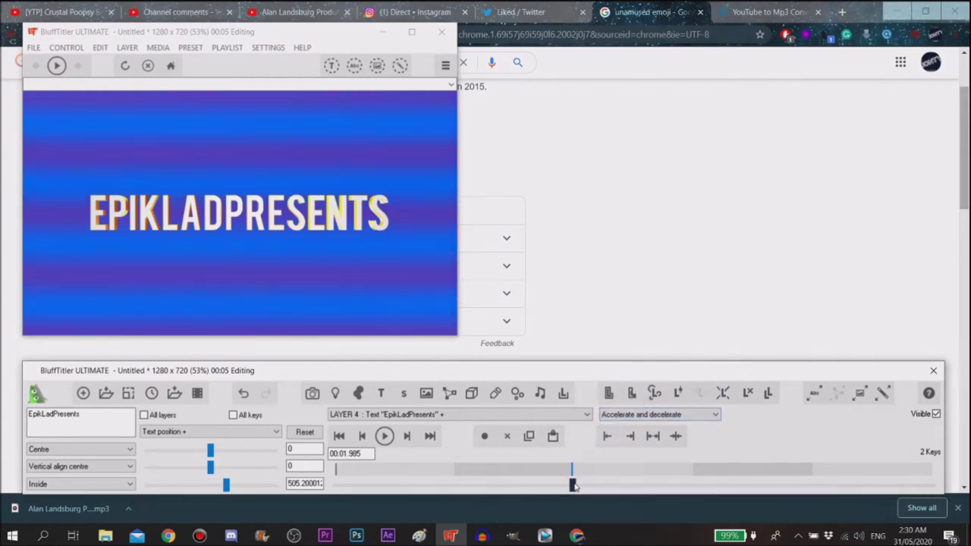
drag(574, 486, 336, 486)
click(385, 437)
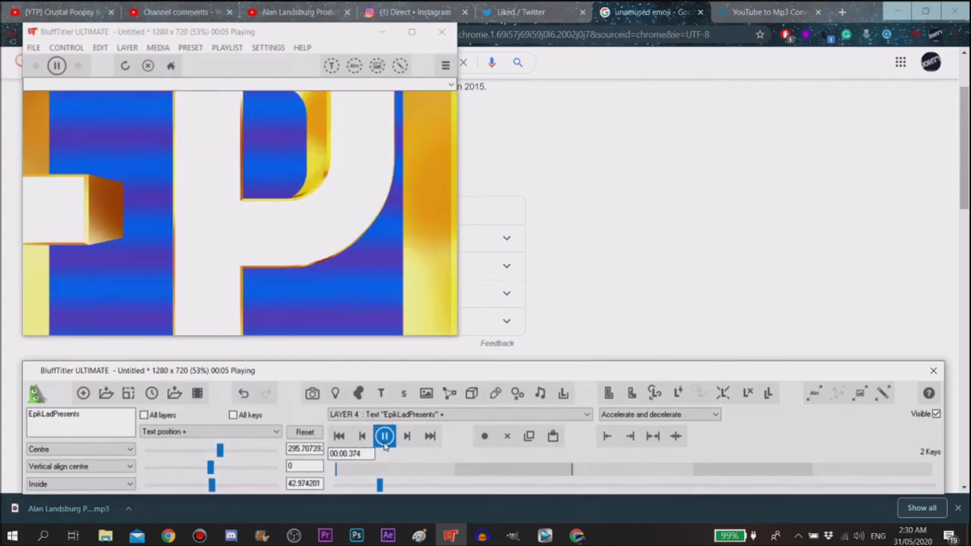
click(385, 441)
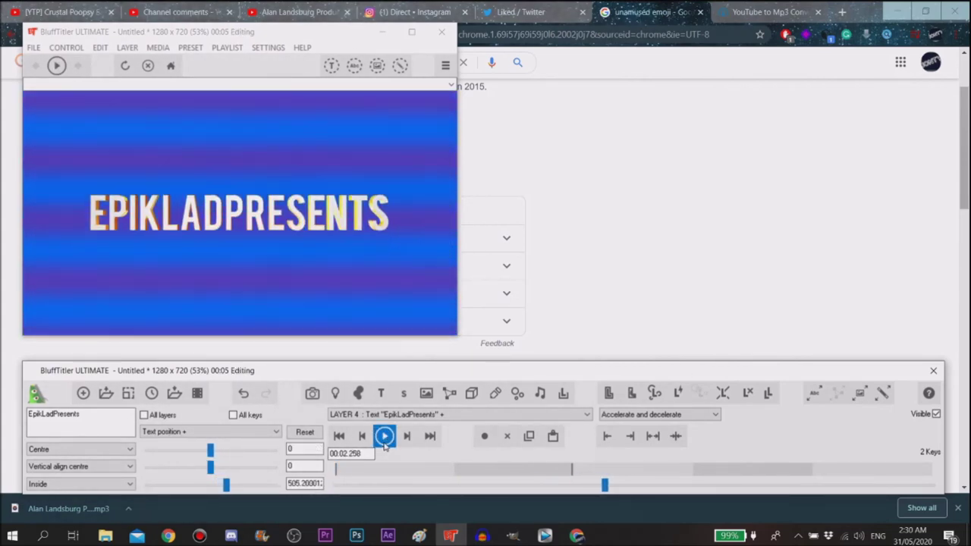
drag(603, 486, 335, 472)
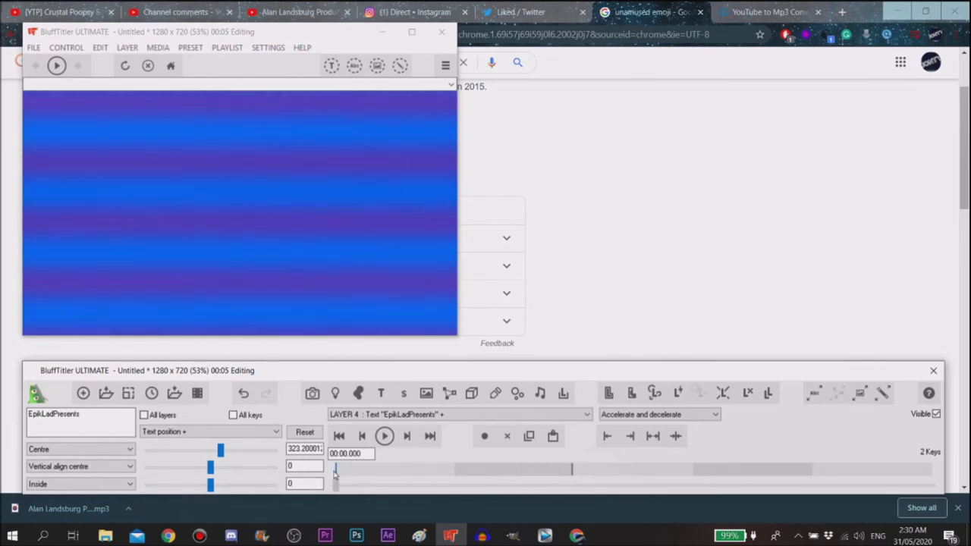
click(254, 432)
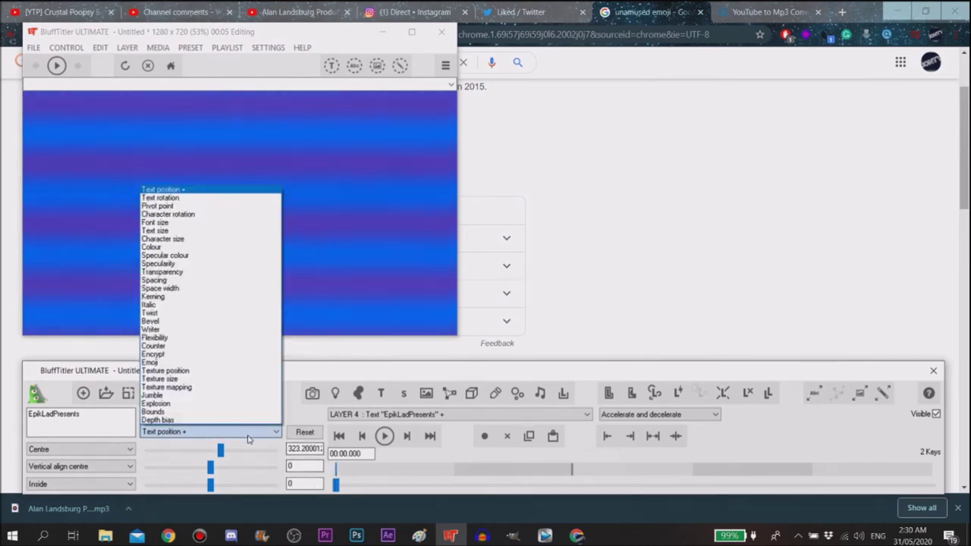
Key the Writer property from 1 down to near 0 at the start so the letters write in.
click(156, 329)
drag(269, 452, 144, 453)
drag(336, 485, 582, 476)
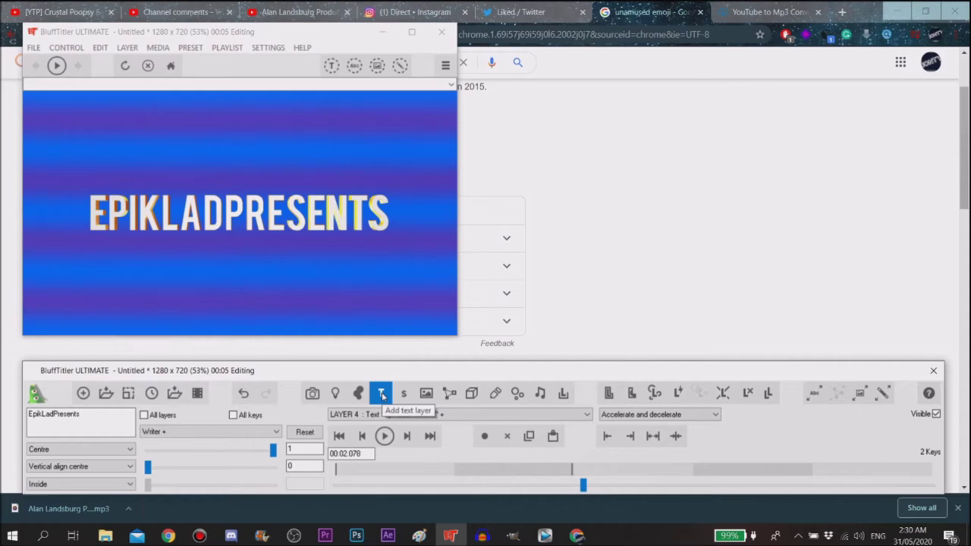
click(382, 393)
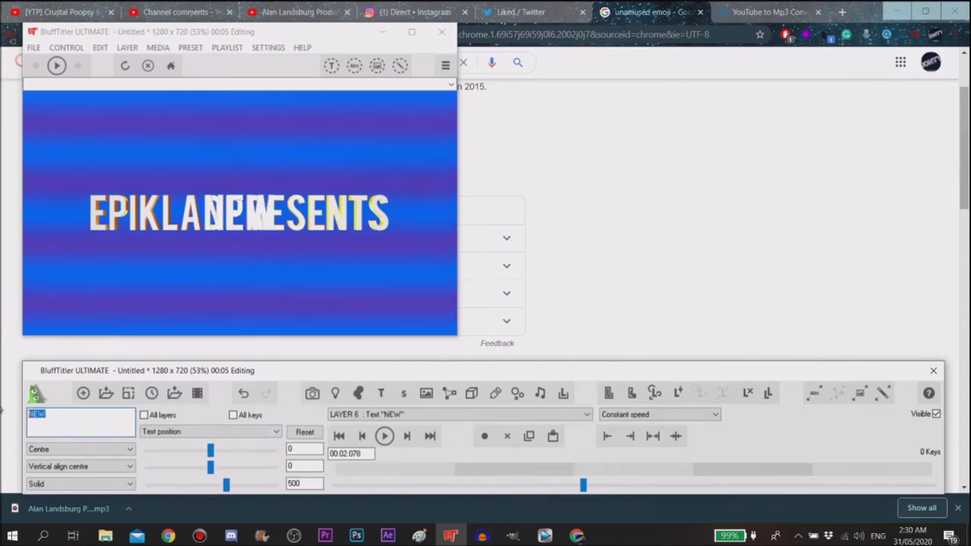
Set the new layer's text to 'productions' and apply the InsideBorderStraightGold style preset.
text(producti)
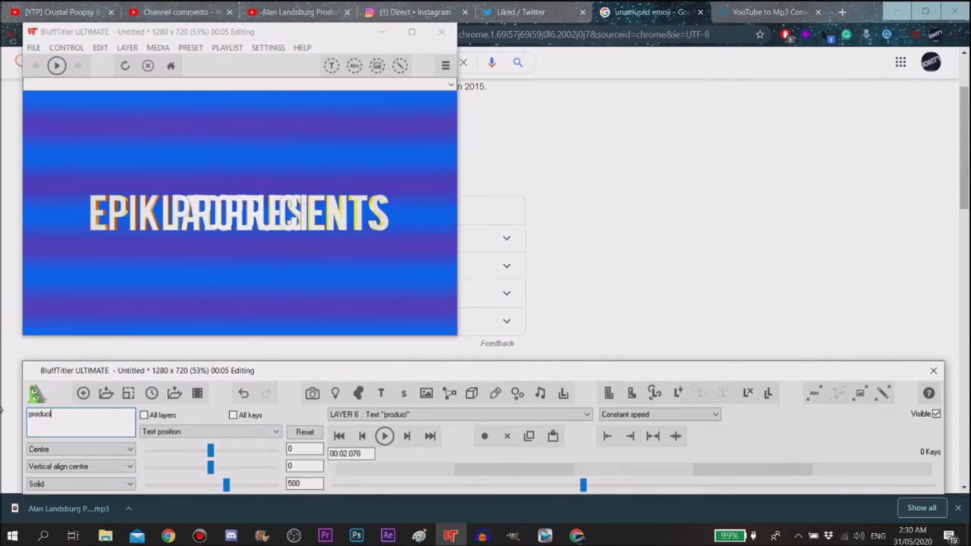
text(ons)
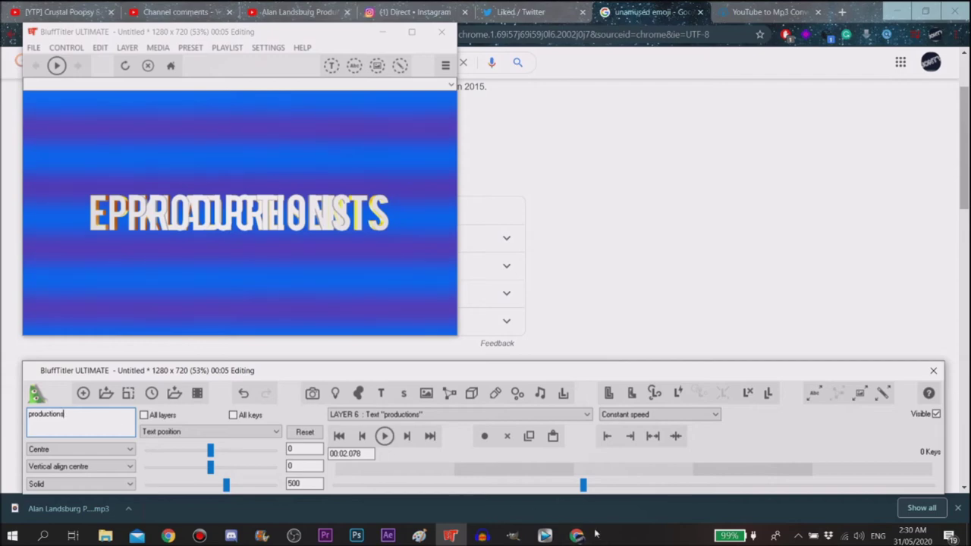
click(608, 393)
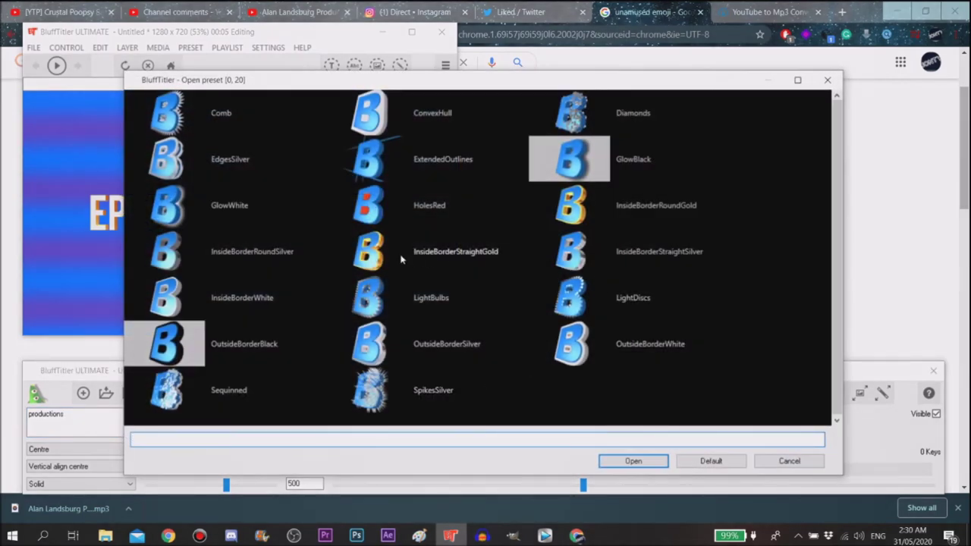
click(402, 257)
click(634, 460)
At time 0, place PRODUCTIONS lower and slightly further back, at position 0, -121.2, 545.6.
drag(583, 485, 336, 486)
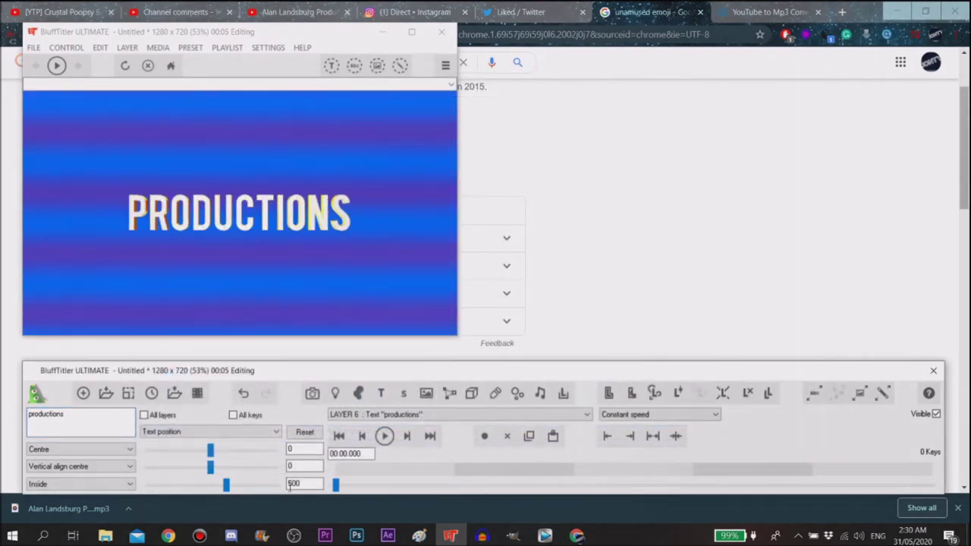
drag(226, 485, 210, 472)
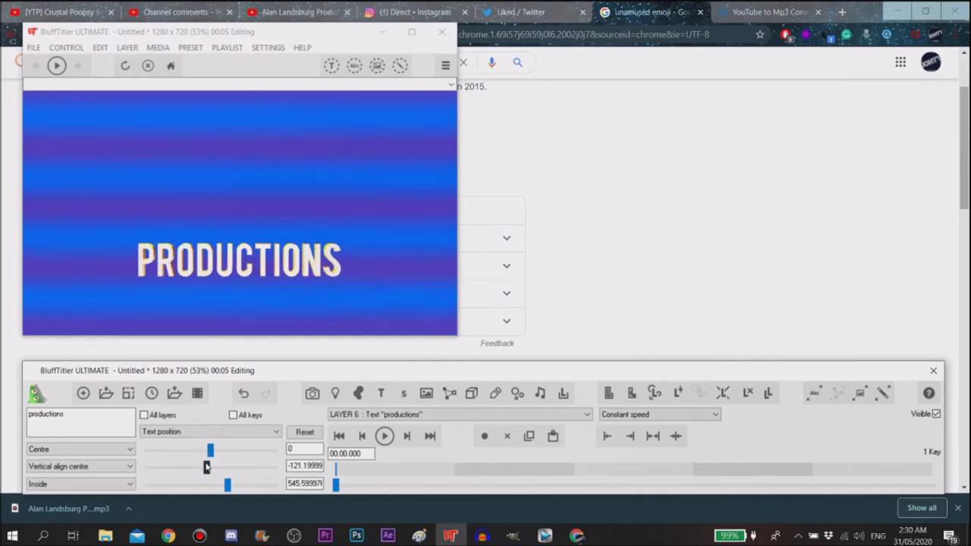
Nudge the PRODUCTIONS rotation, then pull its Inside position to 80.8, right at the camera.
click(213, 431)
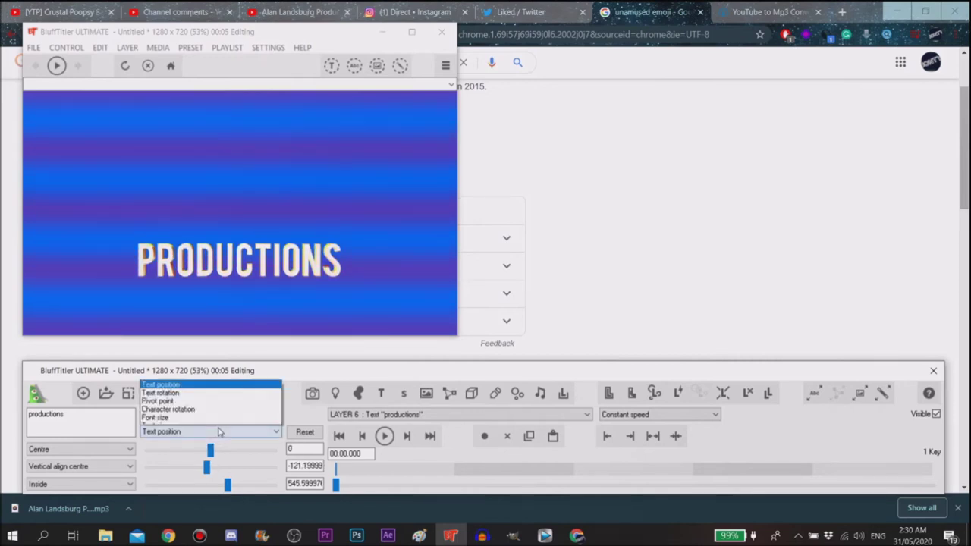
click(199, 201)
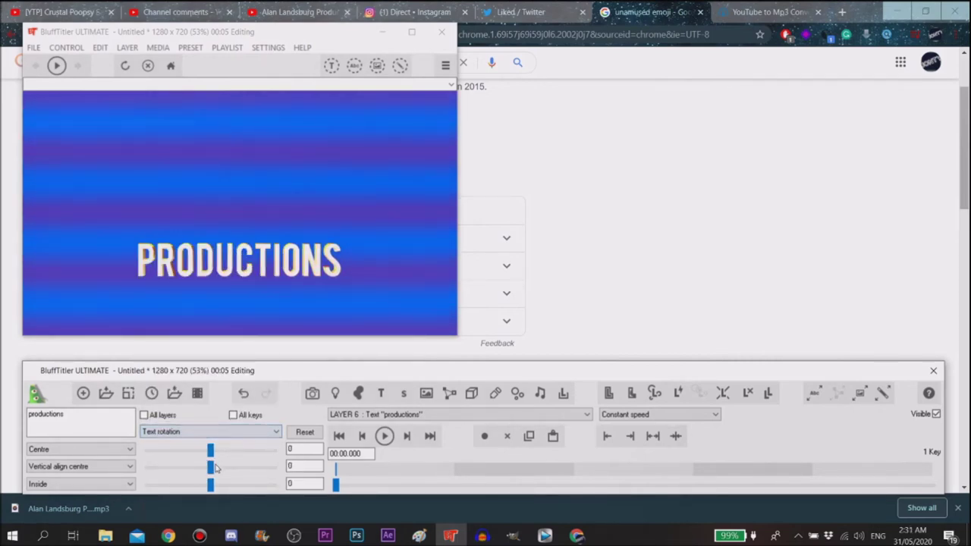
drag(211, 466, 220, 465)
click(213, 432)
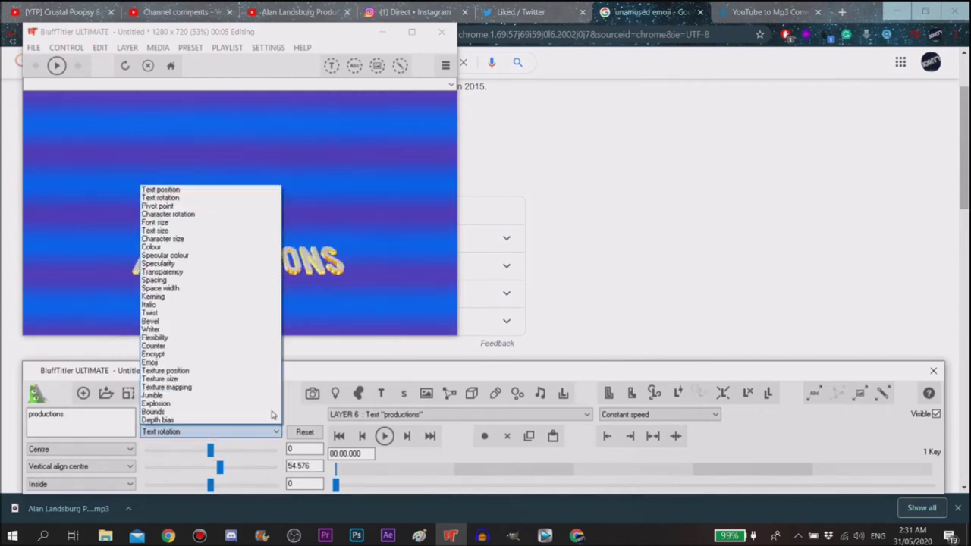
click(188, 200)
drag(225, 488, 211, 490)
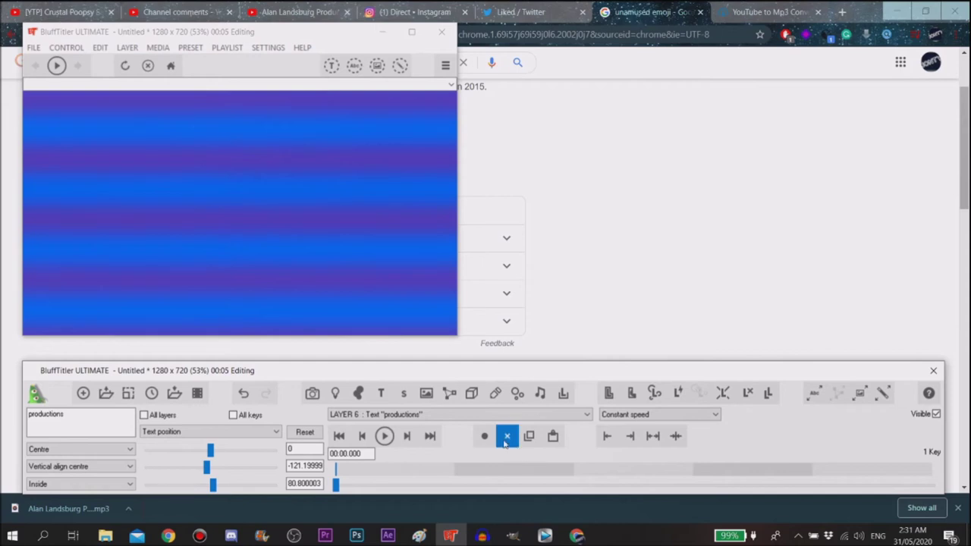
Add a position key at 2.271 s holding PRODUCTIONS at 0, -121.2, 80.8, then preview onward.
click(385, 436)
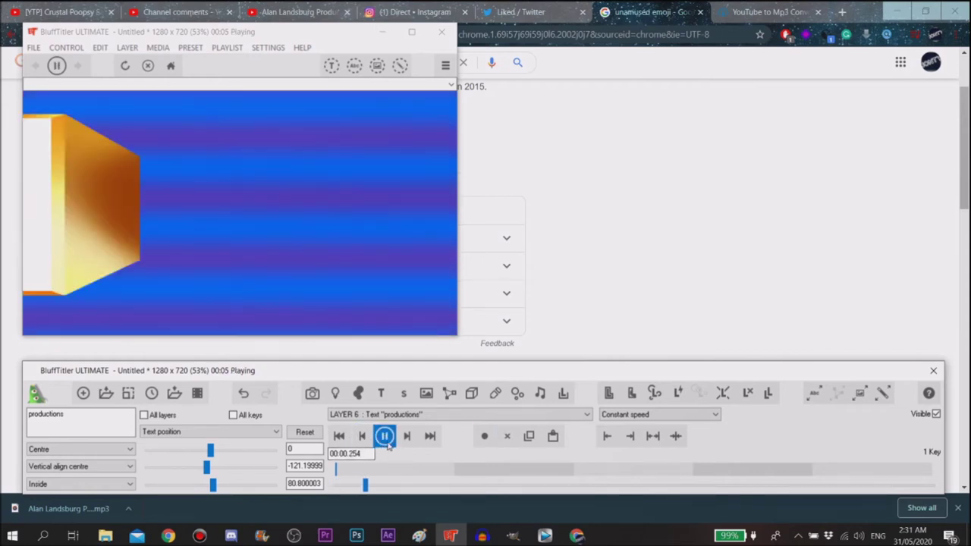
click(387, 443)
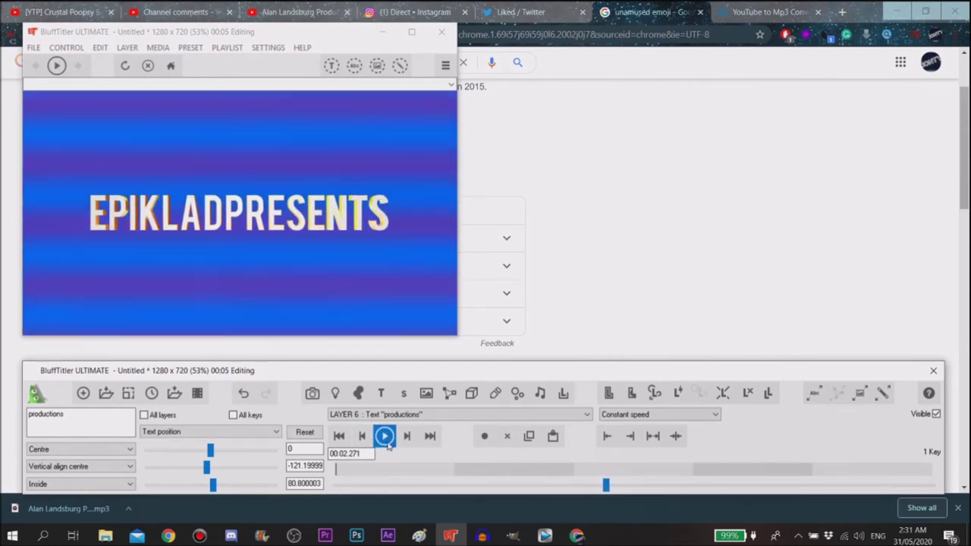
click(484, 436)
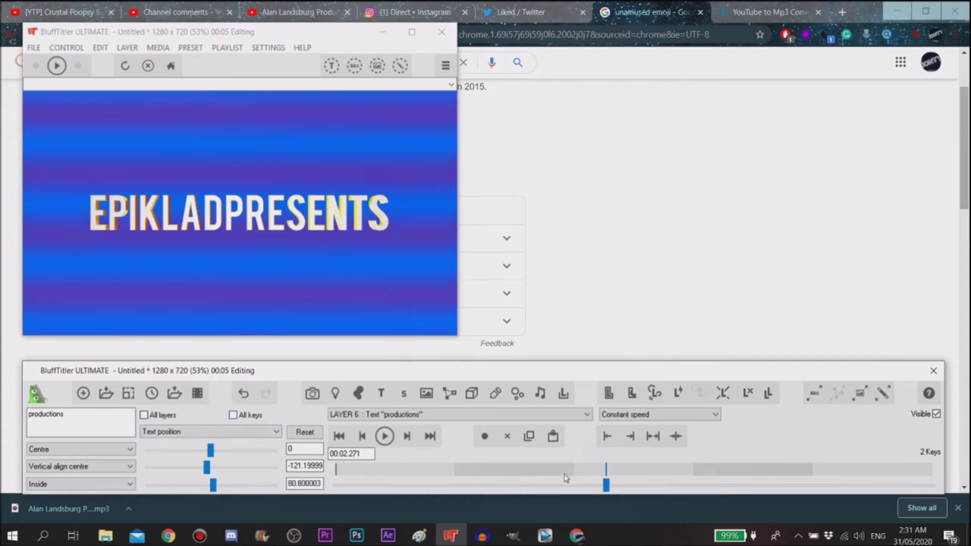
mouse_move(605, 483)
mouse_down()
mouse_move(351, 481)
mouse_move(578, 484)
mouse_move(607, 473)
mouse_up()
click(384, 436)
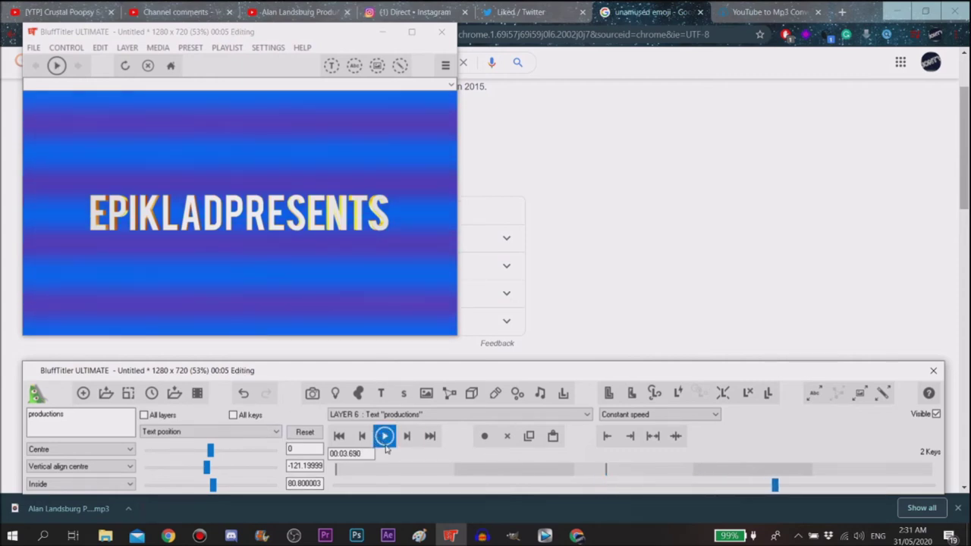
At 3.69 s, reset the PRODUCTIONS text position and text rotation to their defaults.
click(384, 436)
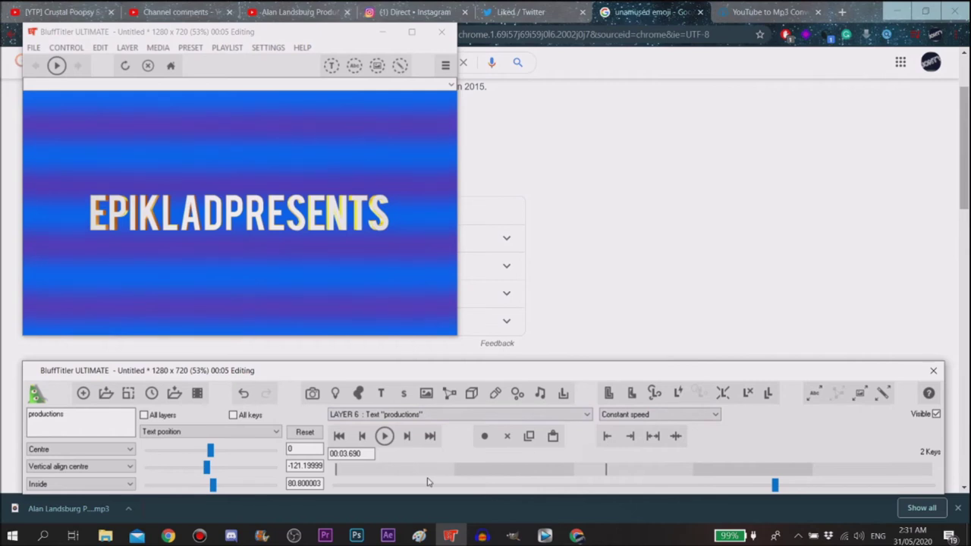
click(304, 433)
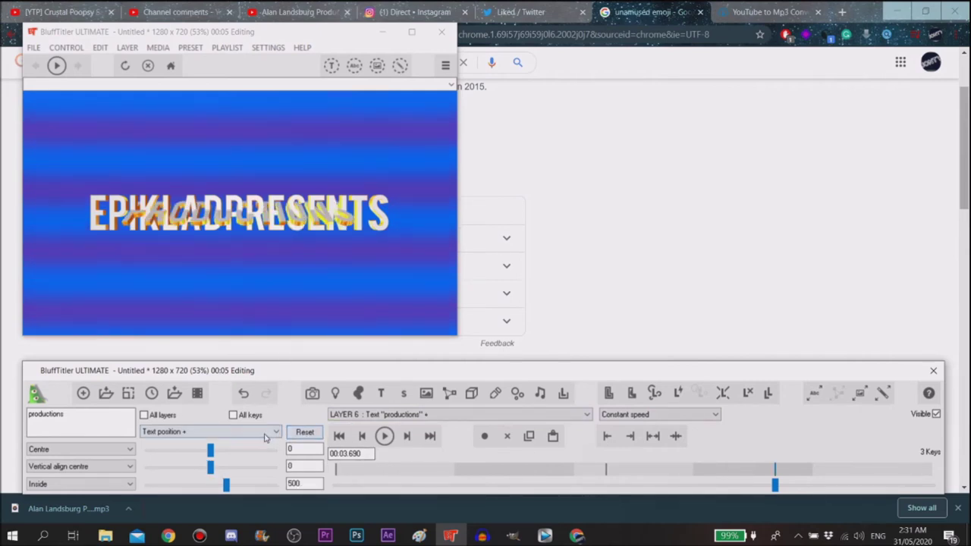
click(258, 432)
click(216, 198)
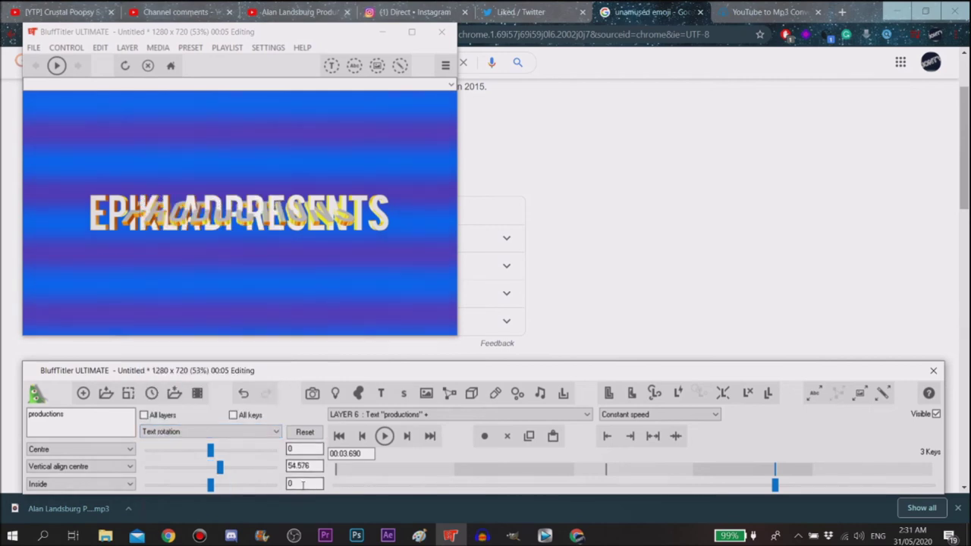
click(304, 432)
Set the PRODUCTIONS position to 0, -101.2, 586, directly beneath EPIKLADPRESENTS.
click(258, 432)
click(213, 190)
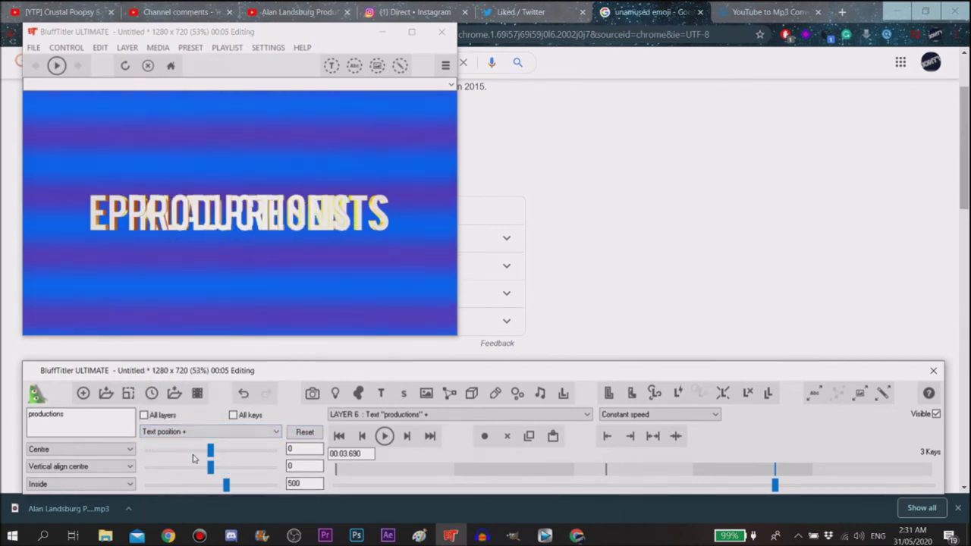
drag(227, 485, 210, 471)
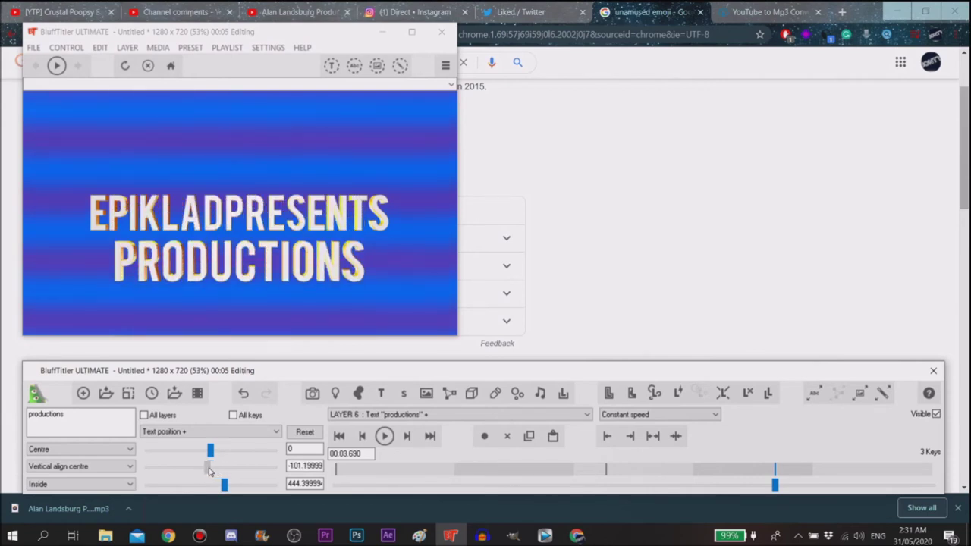
drag(224, 484, 229, 486)
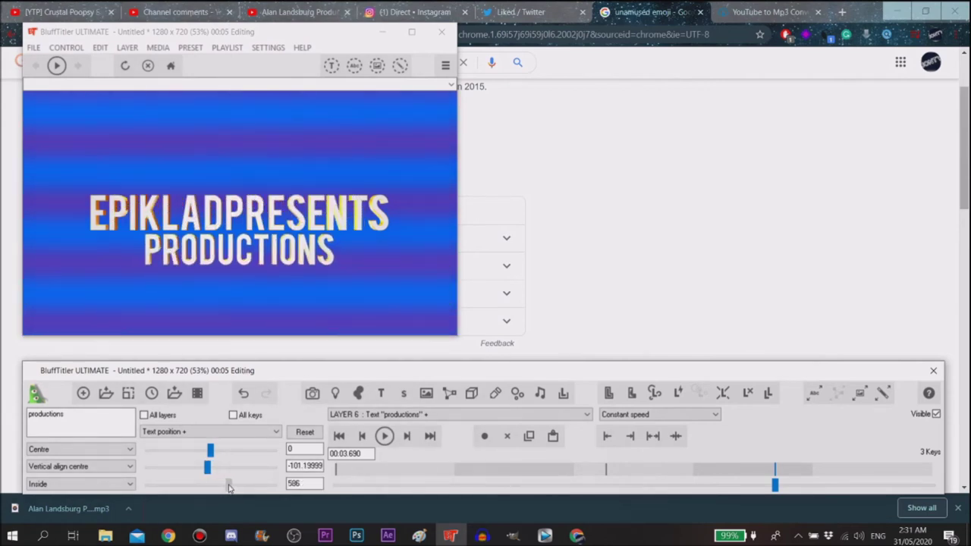
Set the PRODUCTIONS easing to Accelerate and decelerate and preview it from about 1.6 s.
click(622, 414)
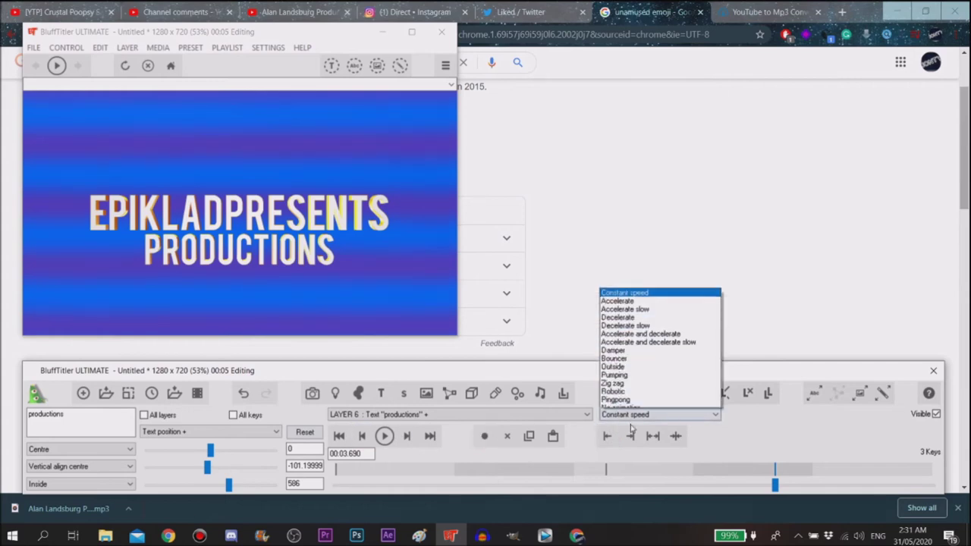
click(641, 296)
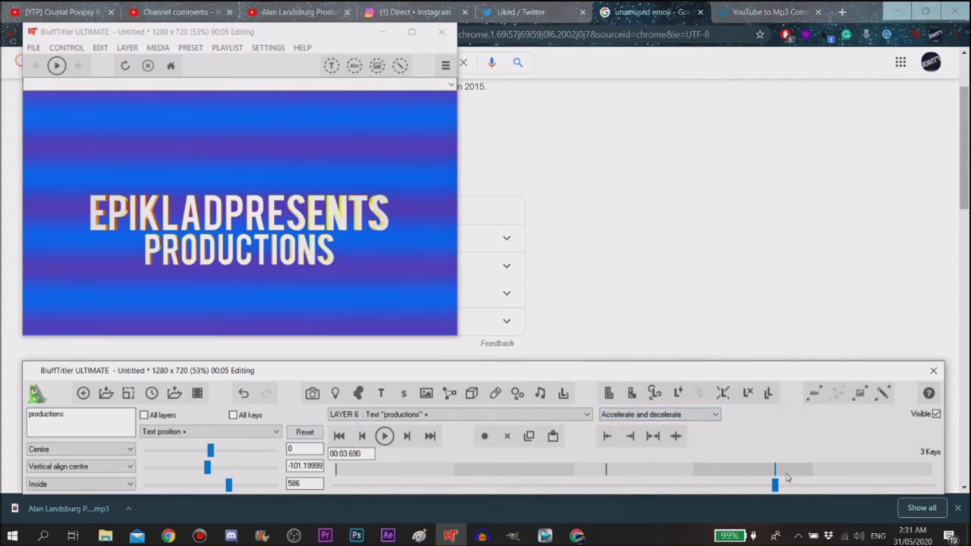
drag(775, 489, 524, 485)
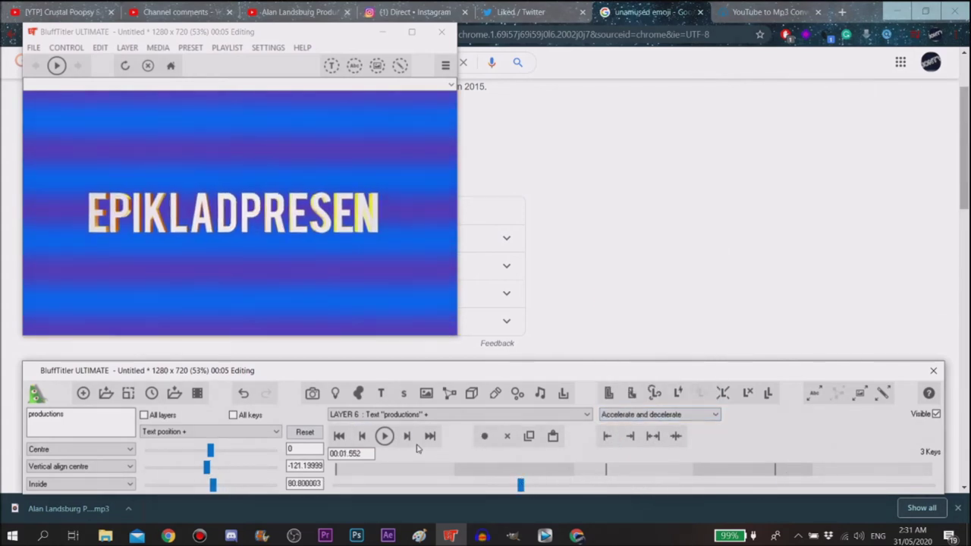
click(383, 435)
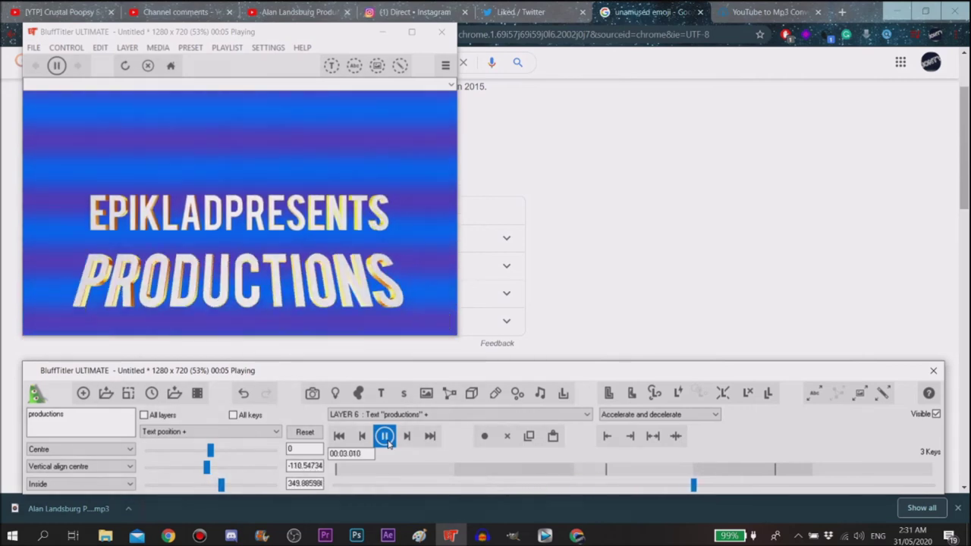
click(386, 439)
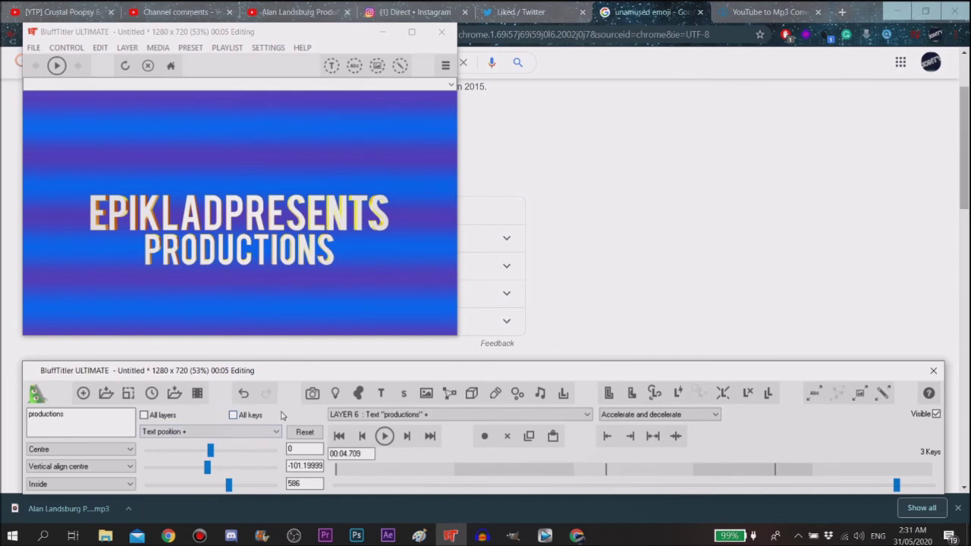
Replay the whole intro from the beginning.
drag(897, 485, 336, 485)
click(384, 436)
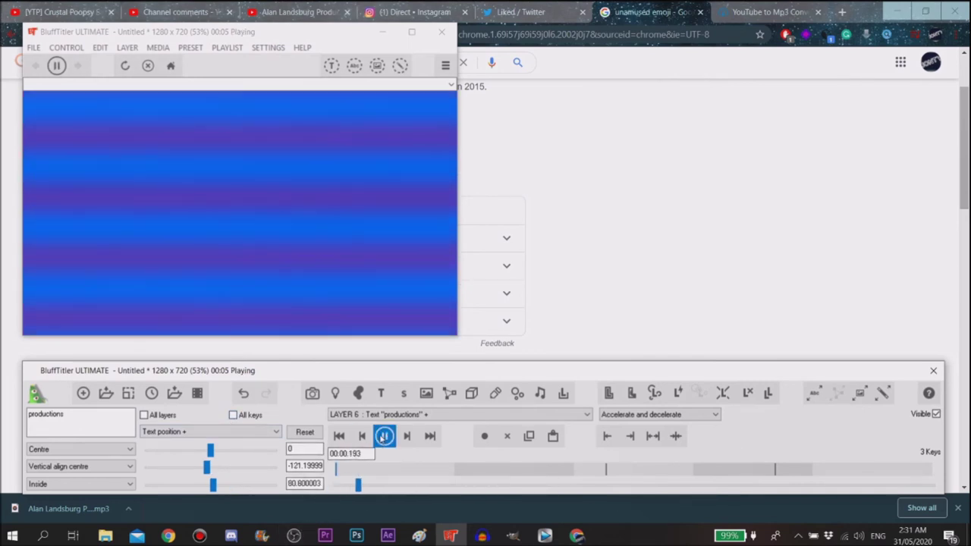
click(198, 393)
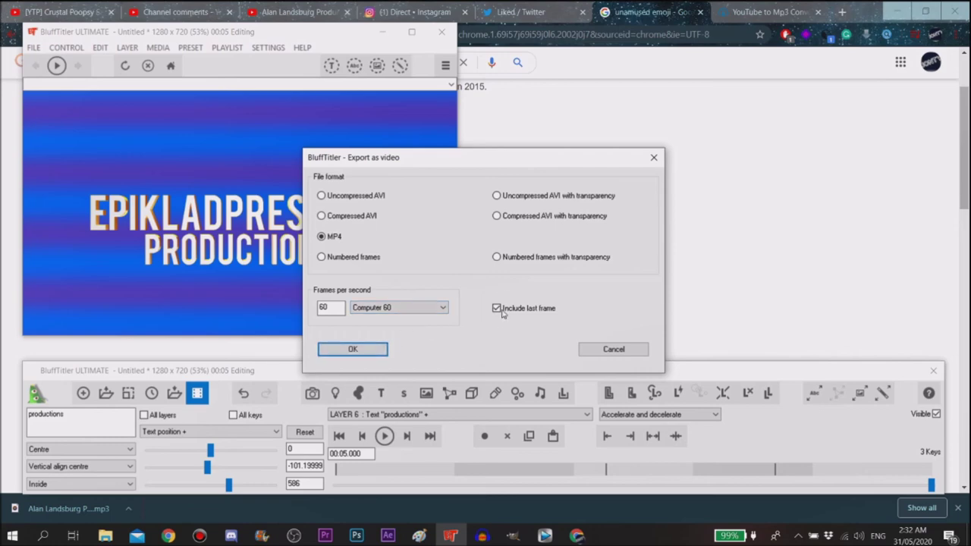
Confirm the video export as MP4 at 60 frames per second.
click(364, 349)
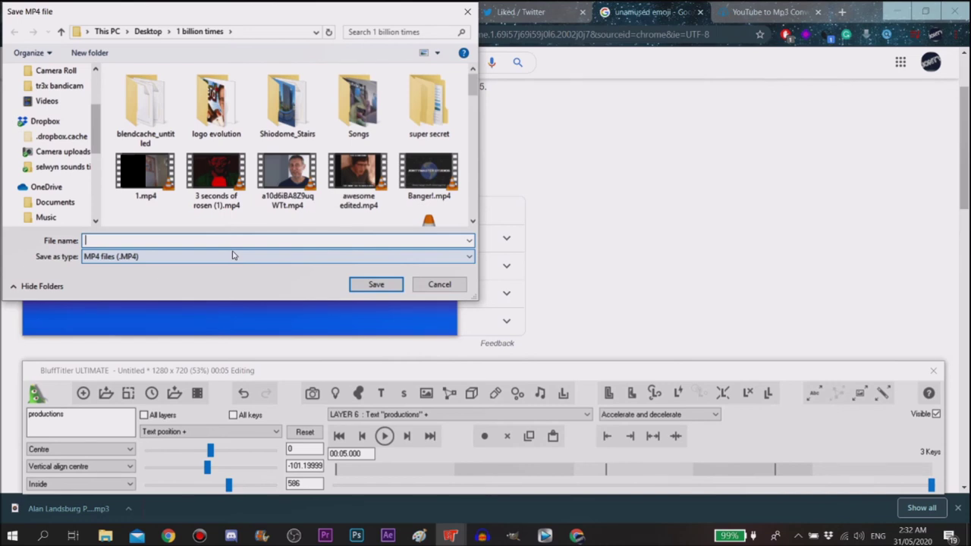
Save the video as 'test logo animation.mp4' and let it encode.
text(test logo animation)
key(Return)
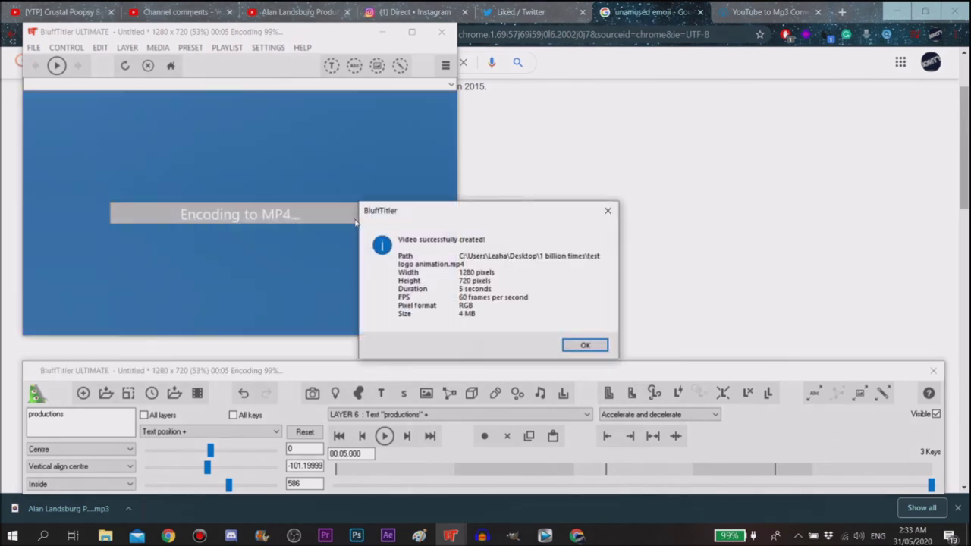
Dismiss the success notice and search the 1 billion times folder in File Explorer for 'test'.
click(583, 346)
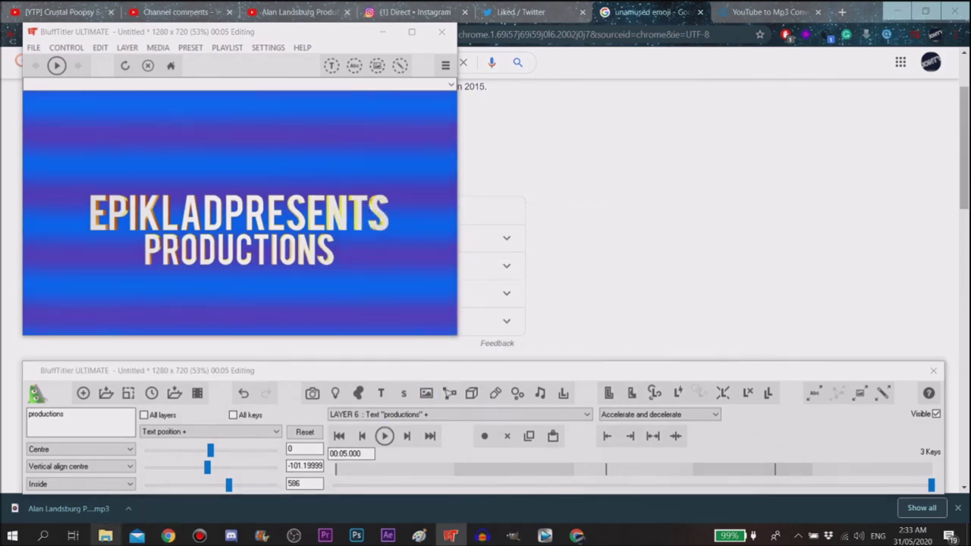
click(104, 536)
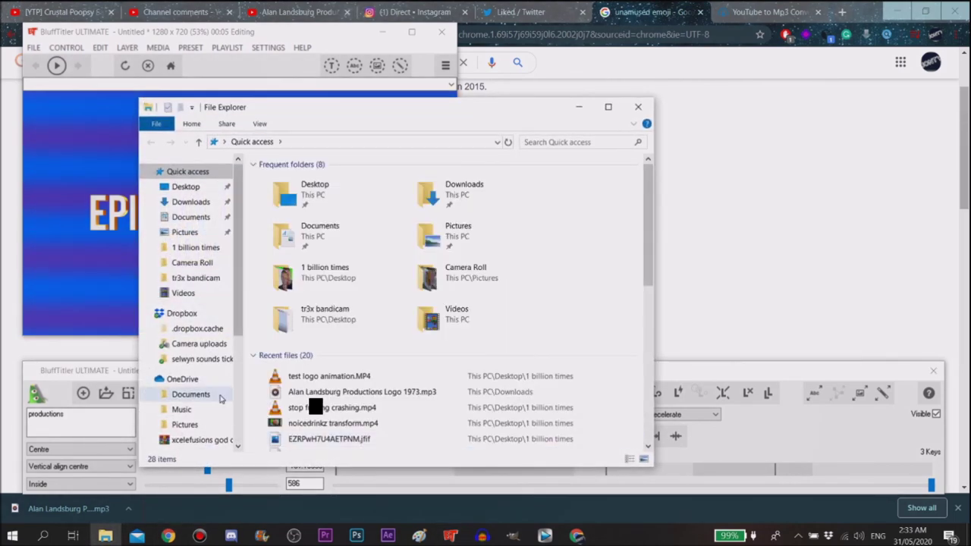
click(199, 248)
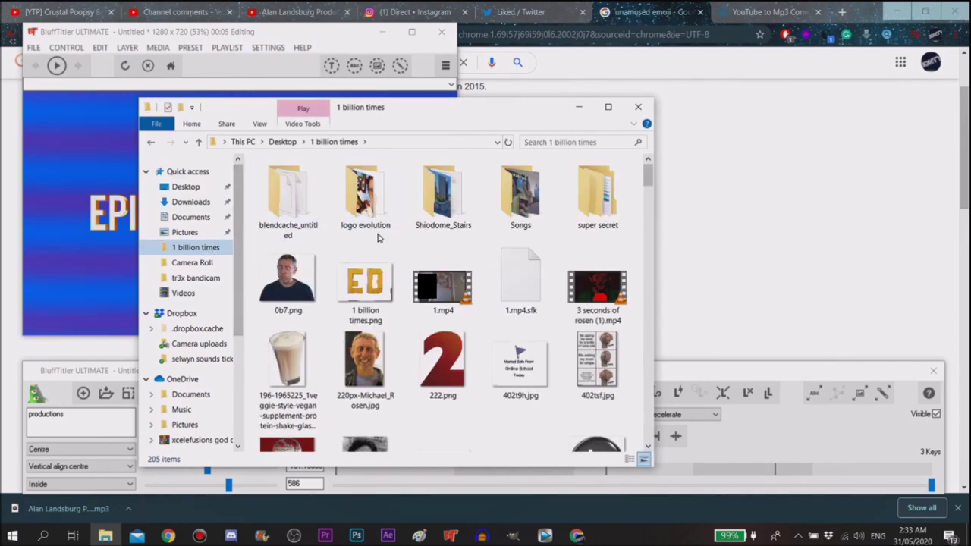
scroll(375, 239, down, 1)
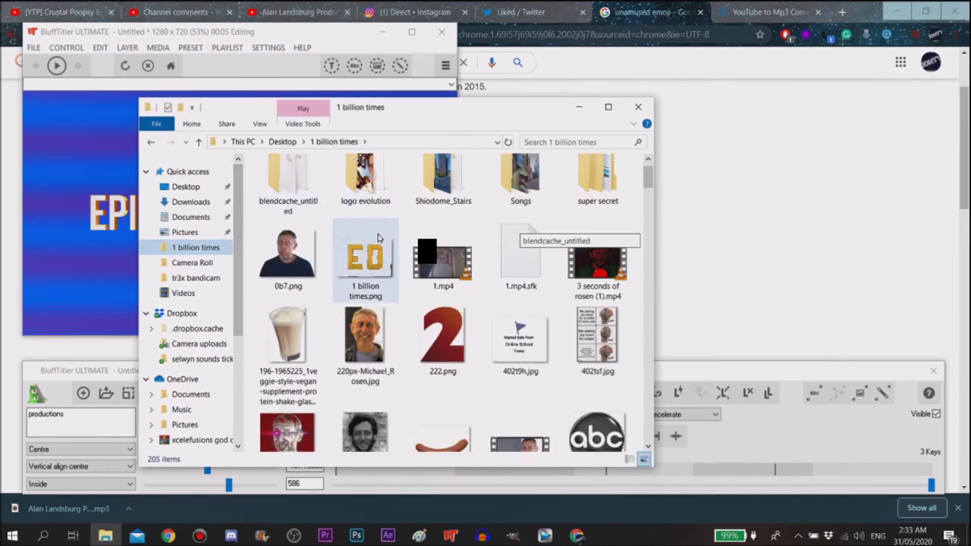
click(534, 143)
text(test)
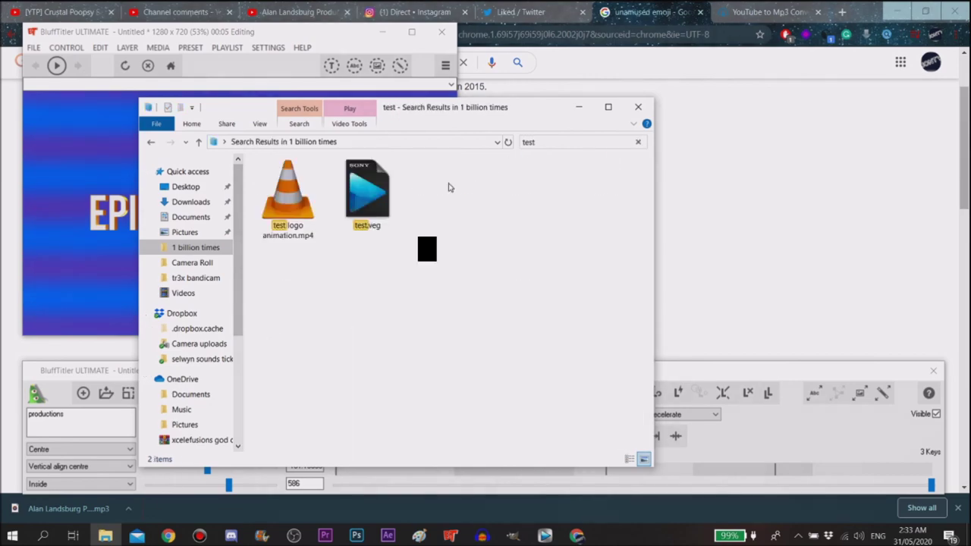
Play the exported test logo animation.mp4 intro in VLC media player from the search results.
double_click(302, 210)
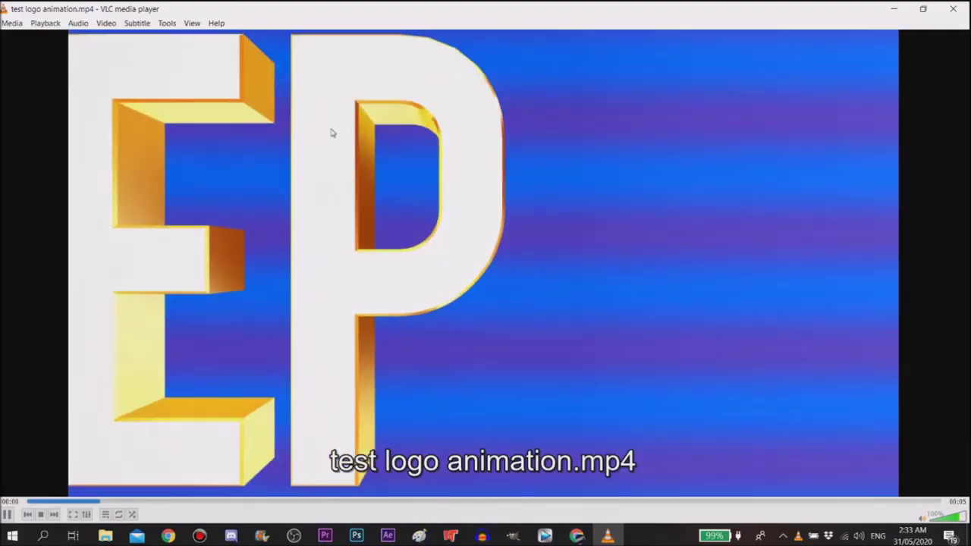